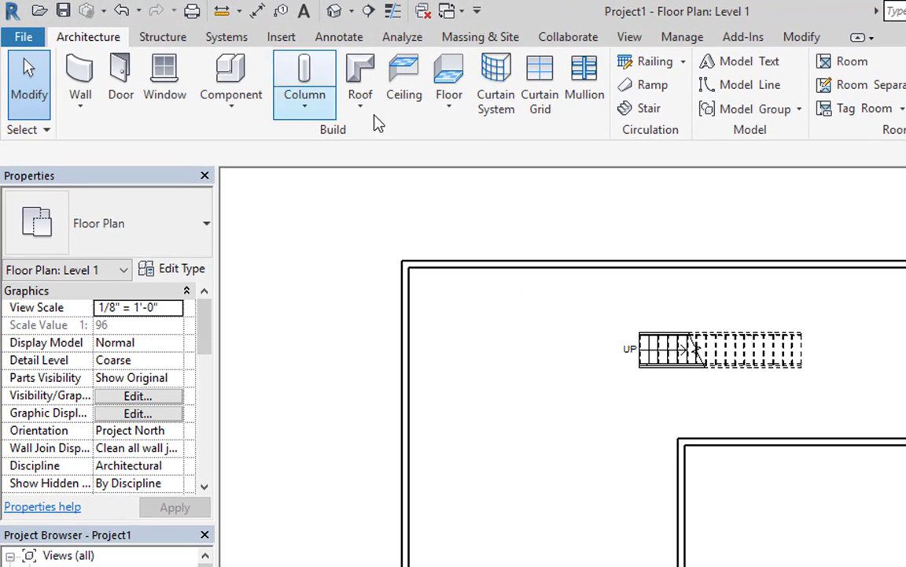
# Create an architectural floor on Level 1 with a rectangular boundary along the outer wall faces, 71'-8" by 38'-2"
pyautogui.click(450, 103)
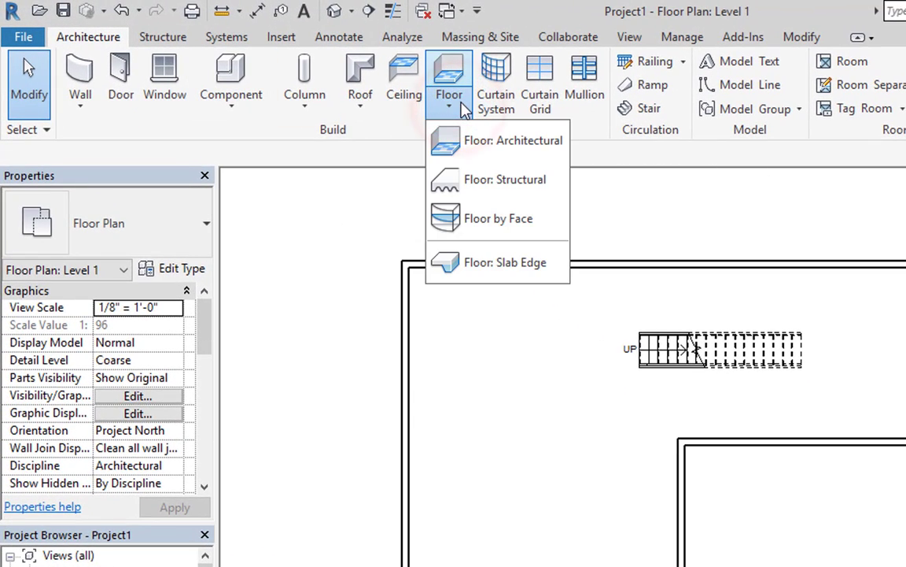
pyautogui.click(523, 145)
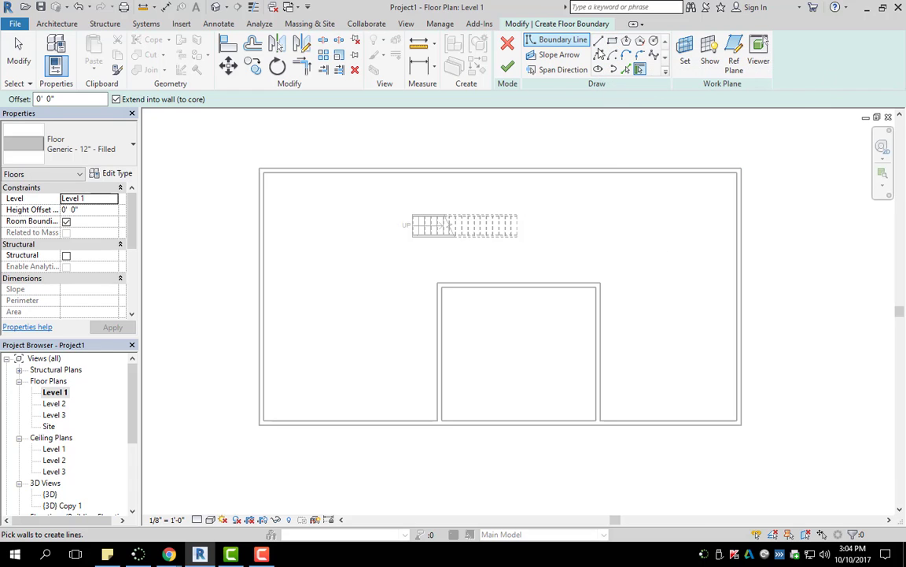
pyautogui.click(613, 42)
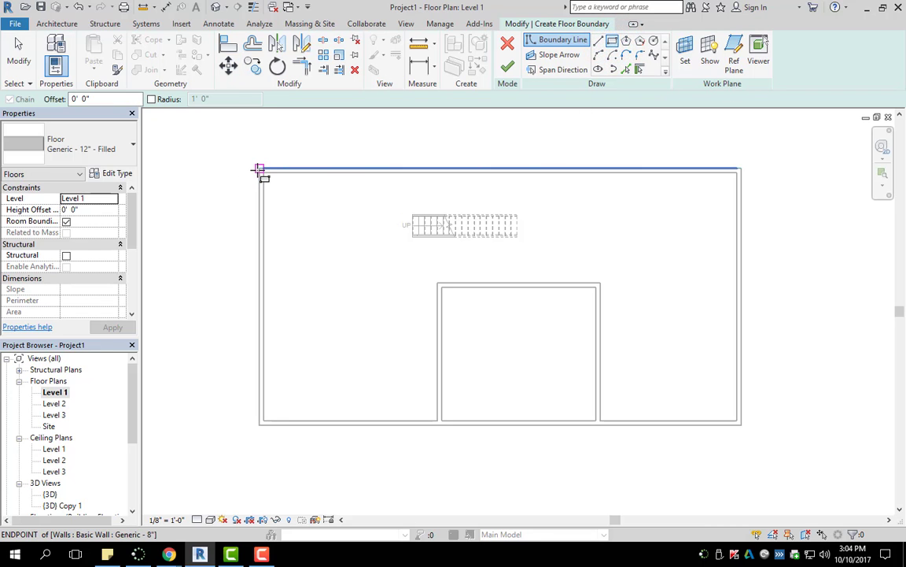
pyautogui.click(257, 168)
pyautogui.click(740, 425)
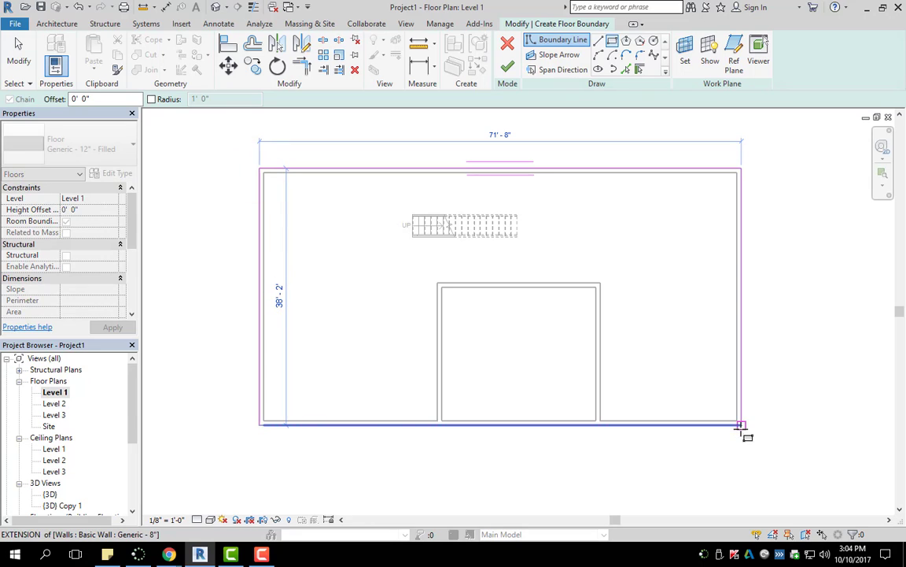
pyautogui.click(741, 425)
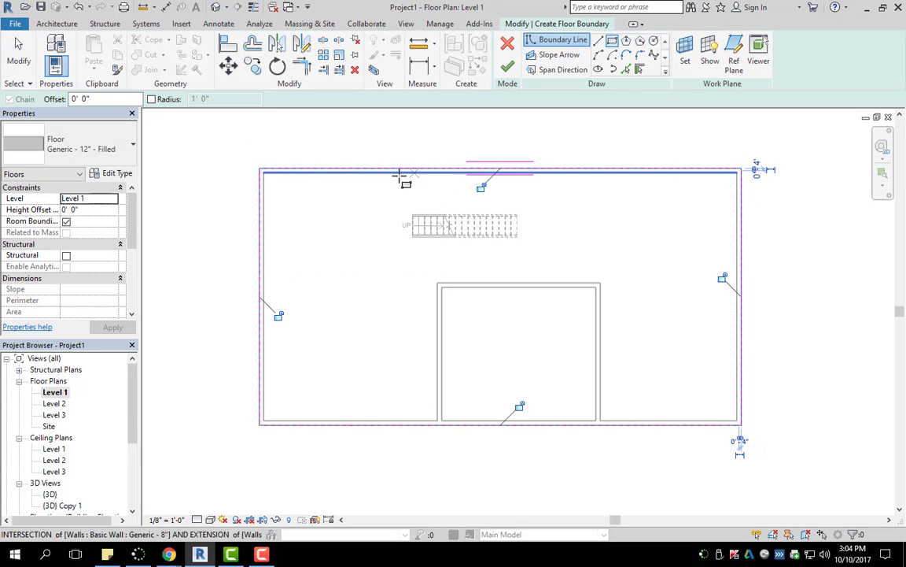
pyautogui.click(510, 67)
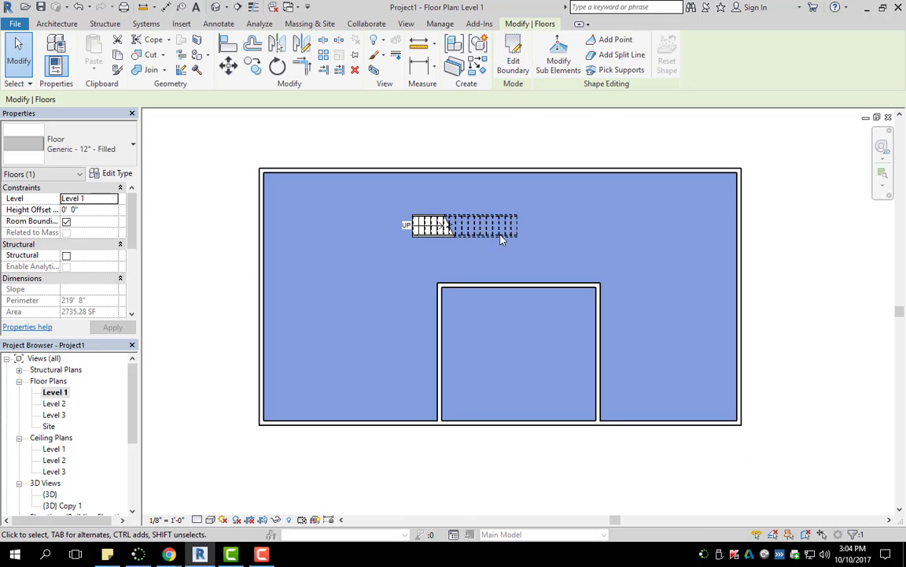
# Examine the new Level 1 floor in the 3D view, checking its slab edge beneath the outer walls and stair
pyautogui.click(217, 7)
pyautogui.keyDown('shift'); pyautogui.moveTo(500, 233); pyautogui.dragTo(487, 285, button='middle'); pyautogui.keyUp('shift')
pyautogui.moveTo(555, 301); pyautogui.dragTo(586, 206, button='middle')
pyautogui.scroll(3, 480, 290)
pyautogui.scroll(-1, 488, 362)
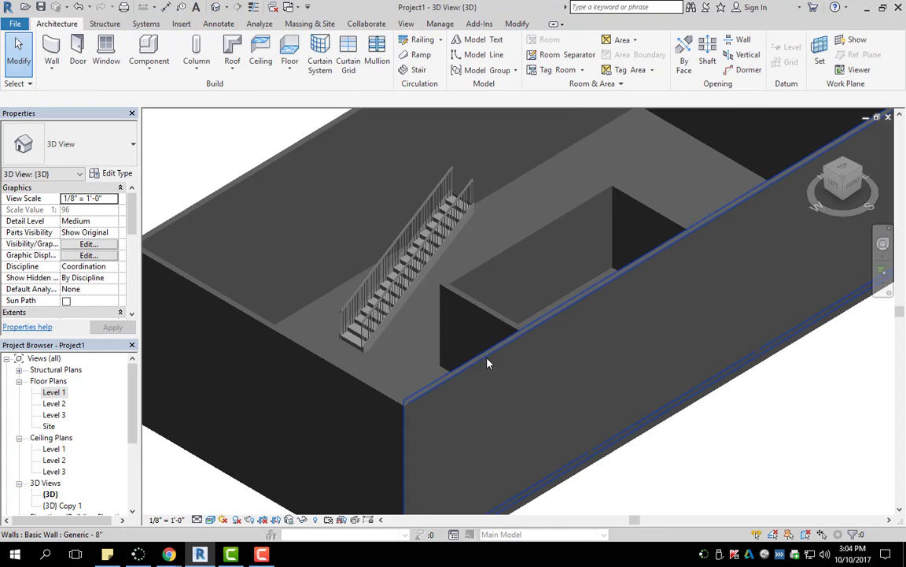
pyautogui.keyDown('shift'); pyautogui.moveTo(487, 362); pyautogui.dragTo(452, 346, button='middle'); pyautogui.keyUp('shift')
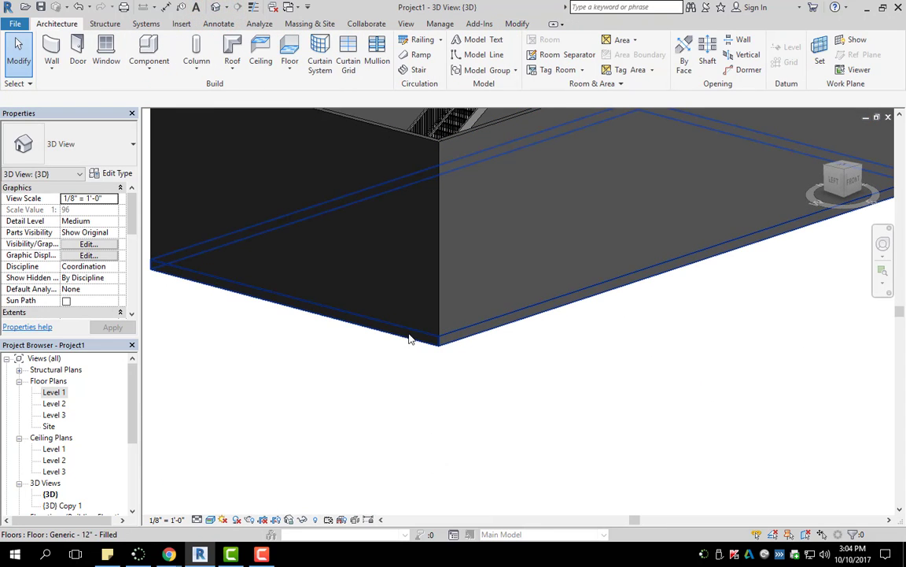
pyautogui.keyDown('shift'); pyautogui.moveTo(548, 227); pyautogui.dragTo(582, 385, button='middle'); pyautogui.keyUp('shift')
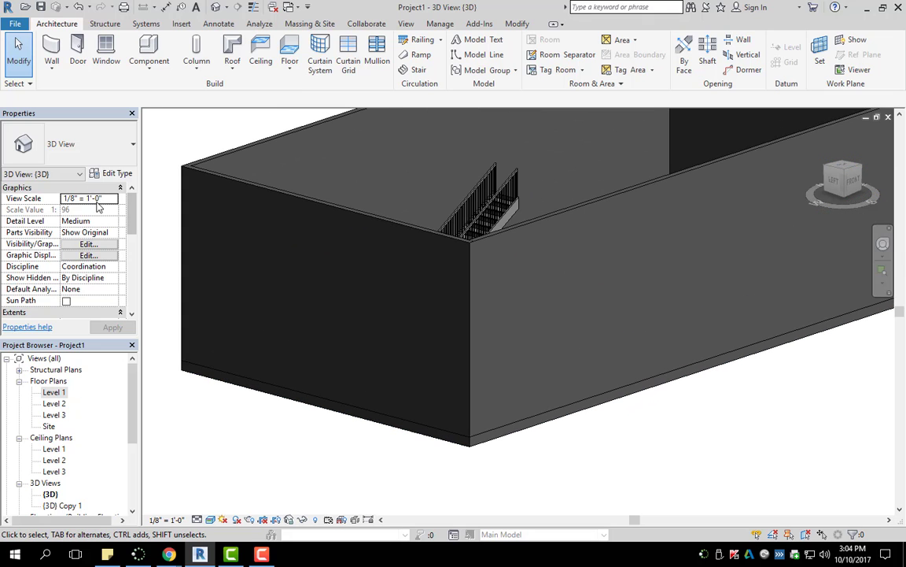
# Select the Level 1 floor and look through the available floor types, keeping Generic - 12" - Filled
pyautogui.click(486, 436)
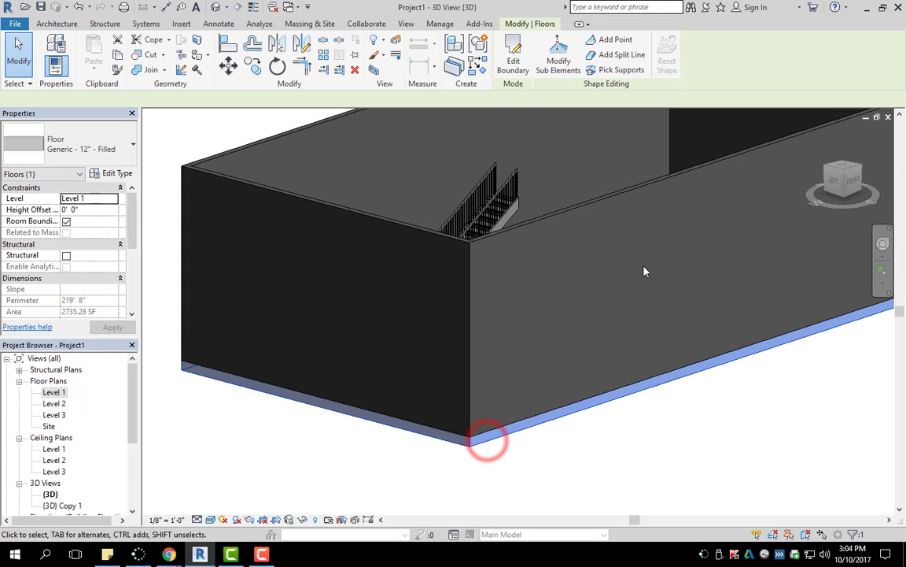
pyautogui.keyDown('shift'); pyautogui.moveTo(644, 269); pyautogui.dragTo(622, 322, button='middle'); pyautogui.keyUp('shift')
pyautogui.click(90, 139)
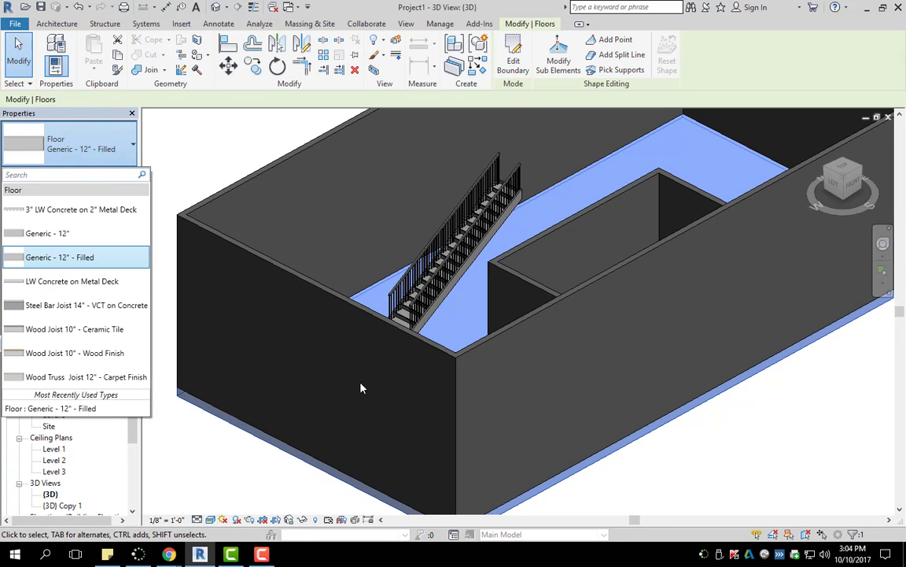
pyautogui.click(695, 457)
# Delete the Level 1 floor from the model
pyautogui.keyDown('shift'); pyautogui.moveTo(653, 393); pyautogui.dragTo(482, 369, button='middle'); pyautogui.keyUp('shift')
pyautogui.click(491, 364)
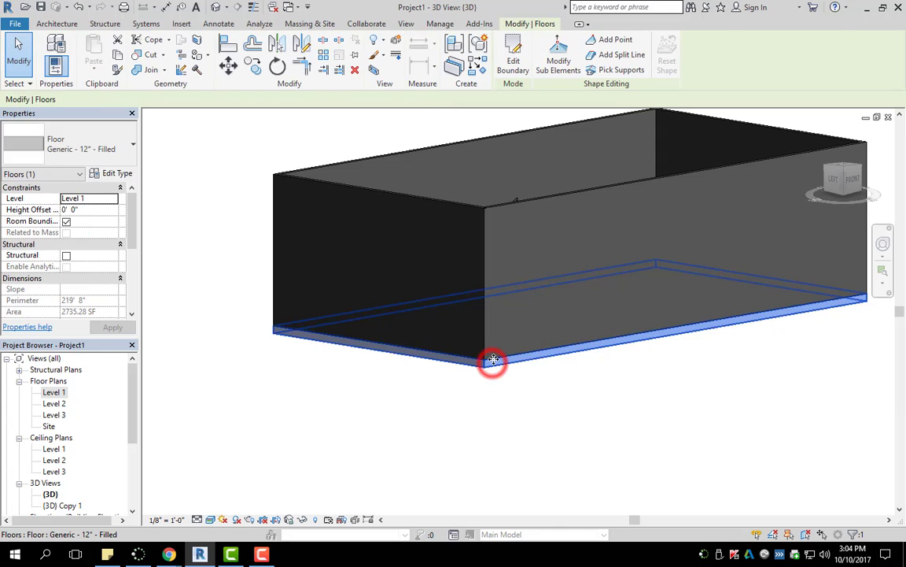
pyautogui.click(532, 382)
pyautogui.keyDown('shift'); pyautogui.moveTo(564, 336); pyautogui.dragTo(482, 355, button='middle'); pyautogui.keyUp('shift')
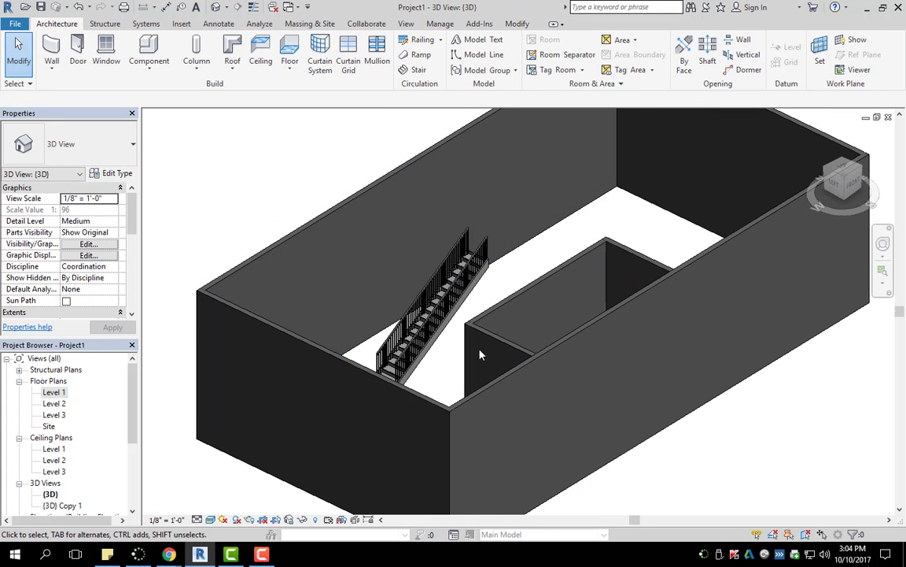
# Start an architectural floor on Level 2 and sketch its rectangular boundary between opposite outer corners of the exterior walls
pyautogui.doubleClick(50, 403)
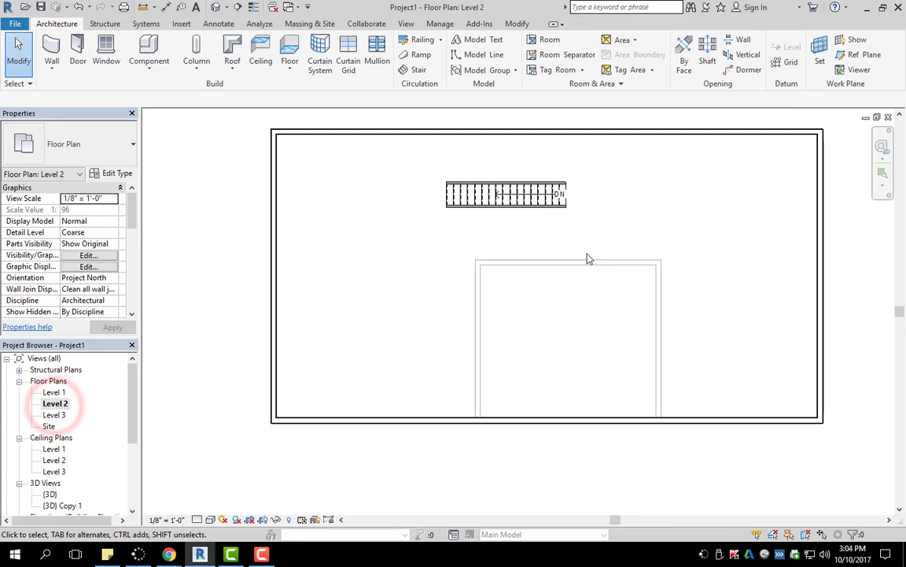
pyautogui.moveTo(593, 269); pyautogui.dragTo(566, 282, button='middle')
pyautogui.click(291, 68)
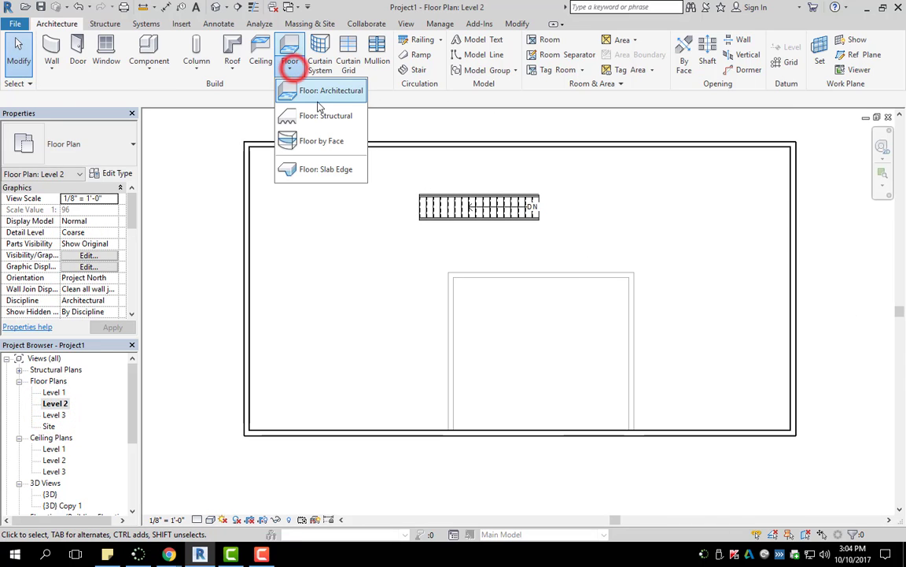
pyautogui.click(316, 91)
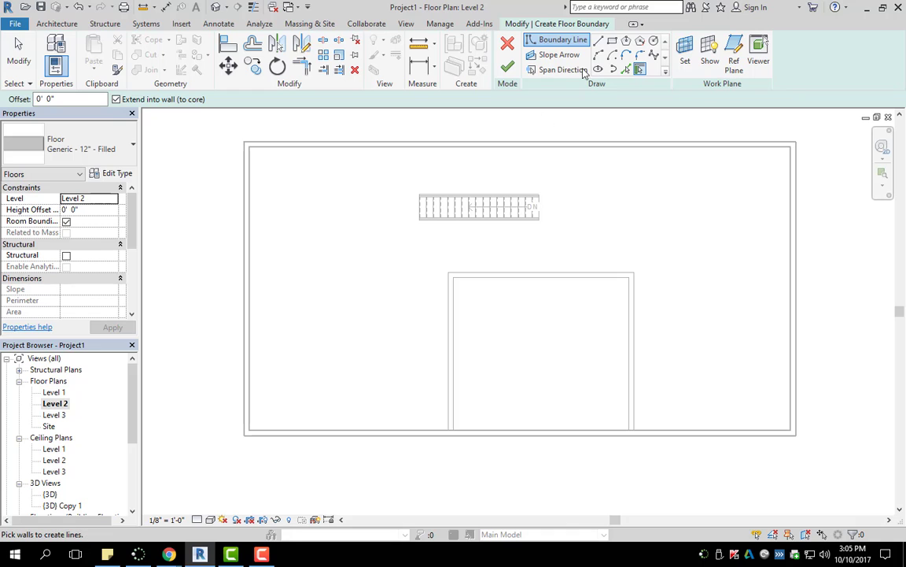
pyautogui.click(612, 41)
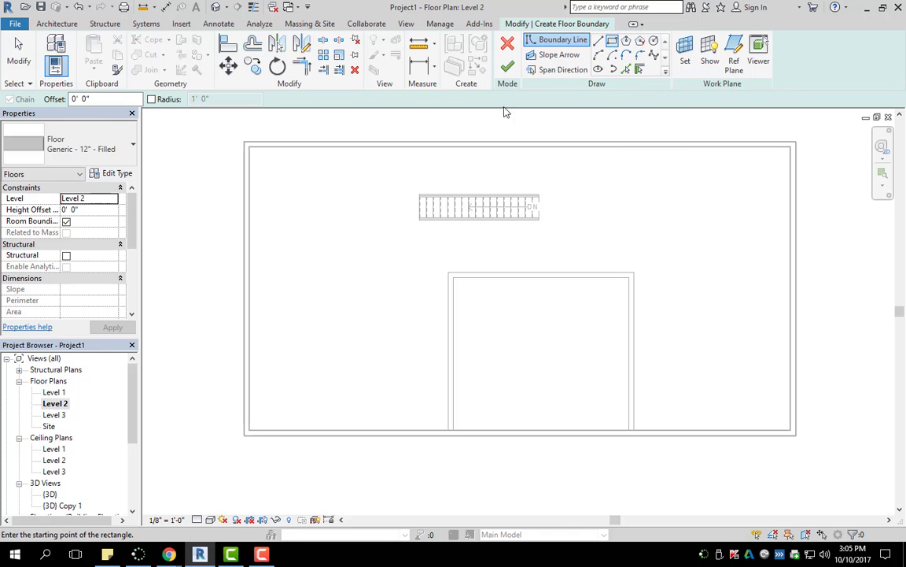
pyautogui.click(244, 143)
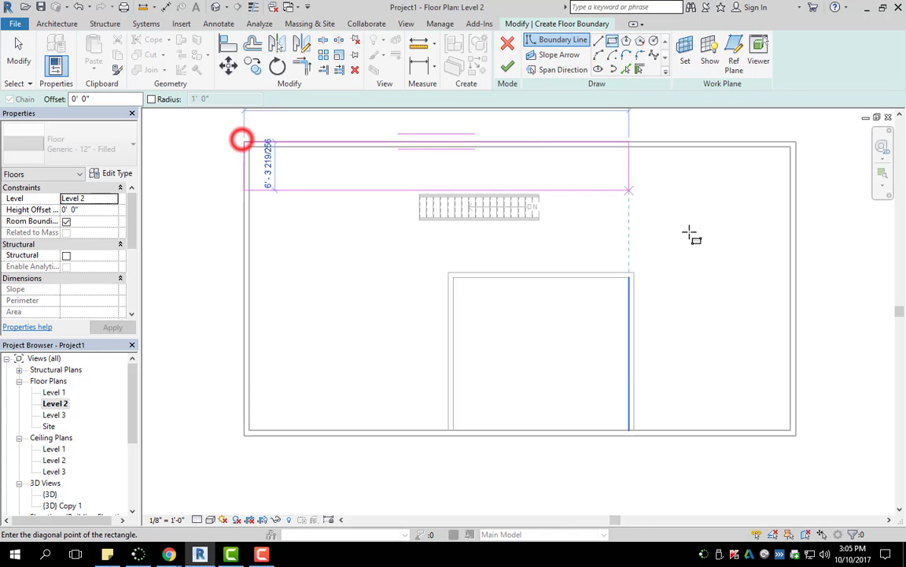
pyautogui.click(794, 434)
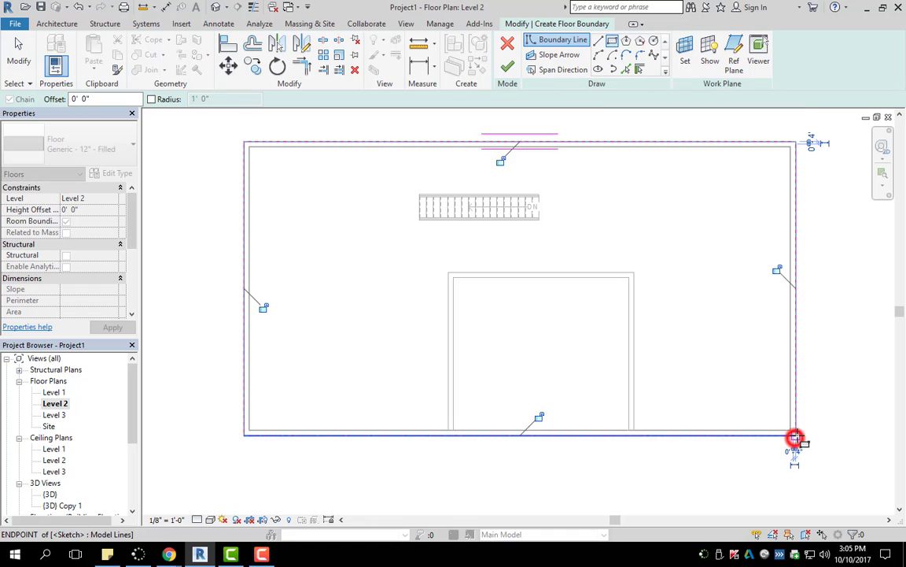
# Finish the Level 2 floor and attach the walls that reach its level to its bottom
pyautogui.click(507, 66)
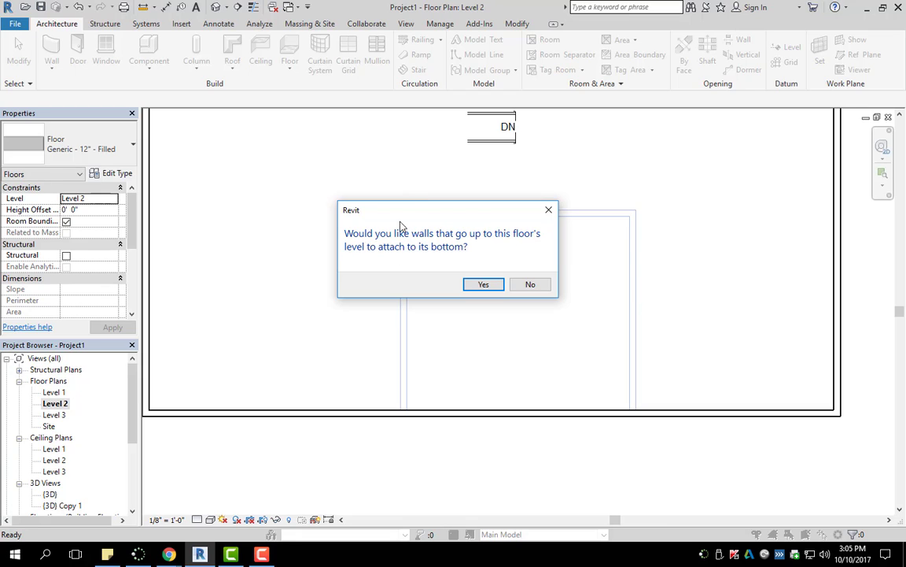
pyautogui.click(483, 284)
pyautogui.scroll(-4, 507, 307)
pyautogui.click(593, 446)
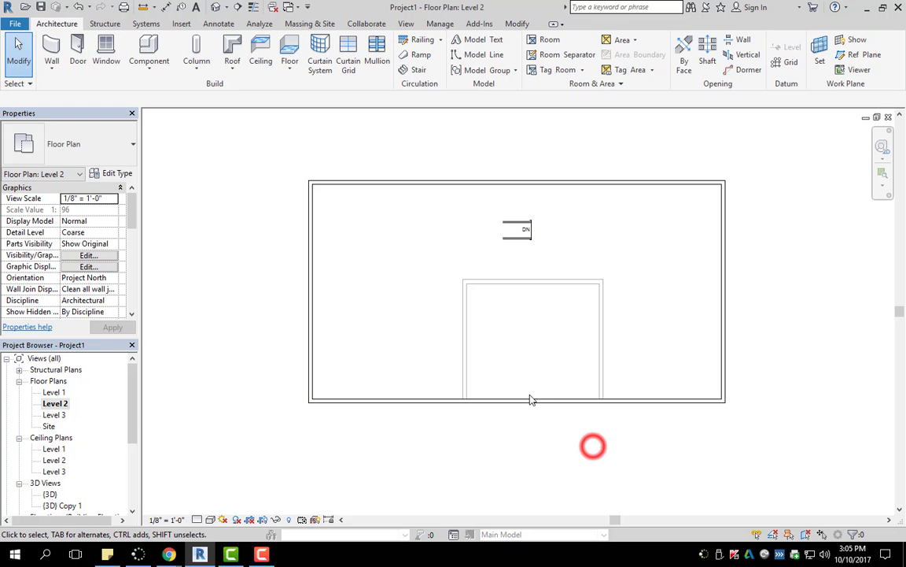
# Examine in the 3D view from below how the interior walls meet the underside of the Level 2 floor
pyautogui.moveTo(530, 399); pyautogui.dragTo(582, 344, button='middle')
pyautogui.click(215, 6)
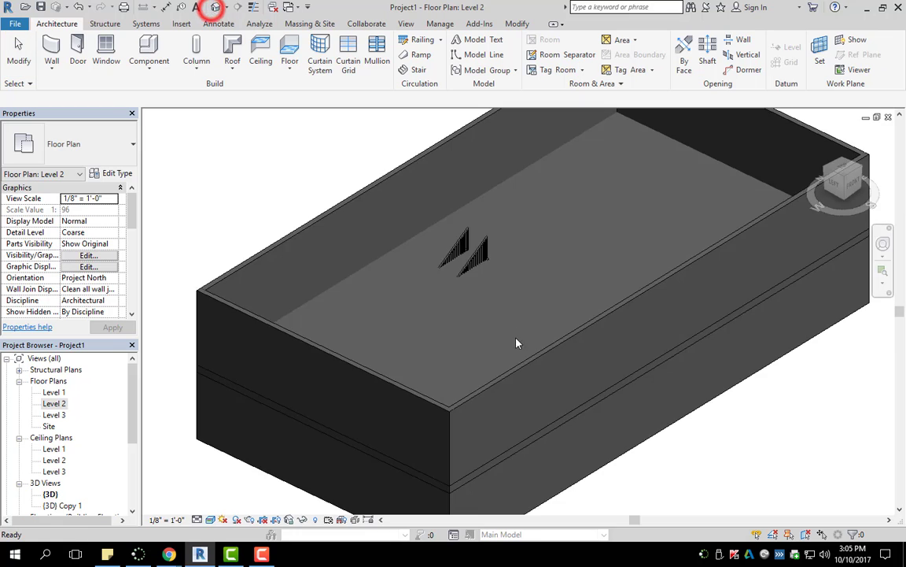
pyautogui.keyDown('shift'); pyautogui.moveTo(517, 343); pyautogui.dragTo(586, 186, button='middle'); pyautogui.keyUp('shift')
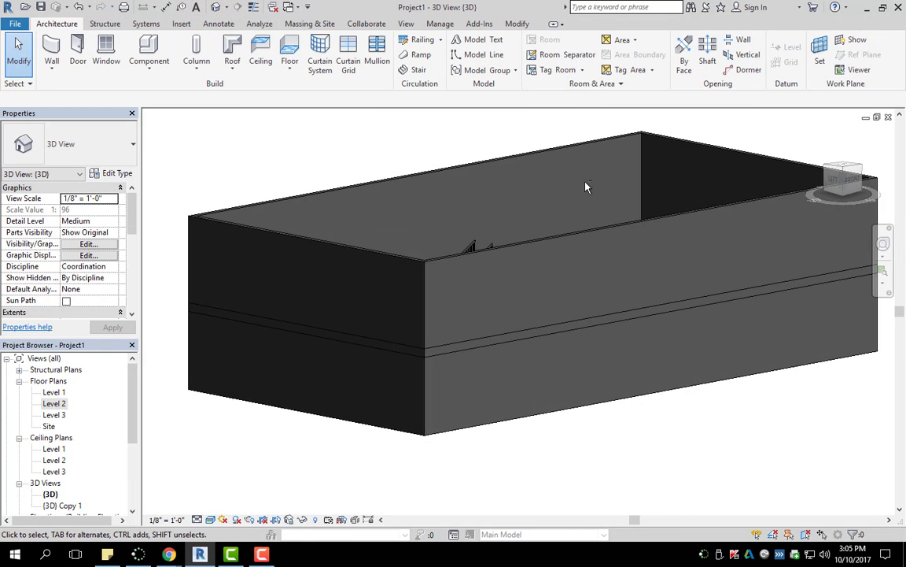
pyautogui.keyDown('shift'); pyautogui.moveTo(577, 341); pyautogui.dragTo(596, 163, button='middle'); pyautogui.keyUp('shift')
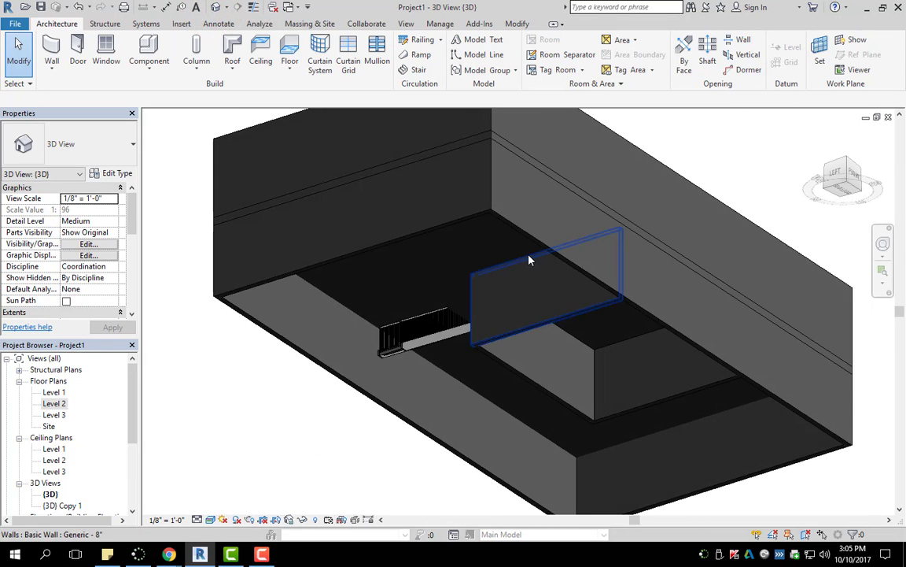
pyautogui.scroll(2, 529, 257)
pyautogui.scroll(2, 457, 286)
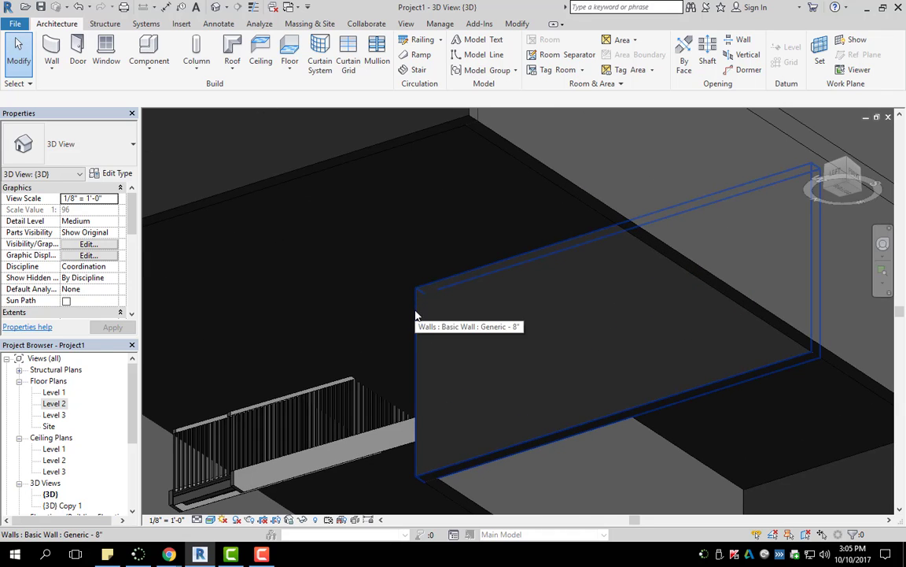
pyautogui.moveTo(419, 322); pyautogui.dragTo(366, 366, button='middle')
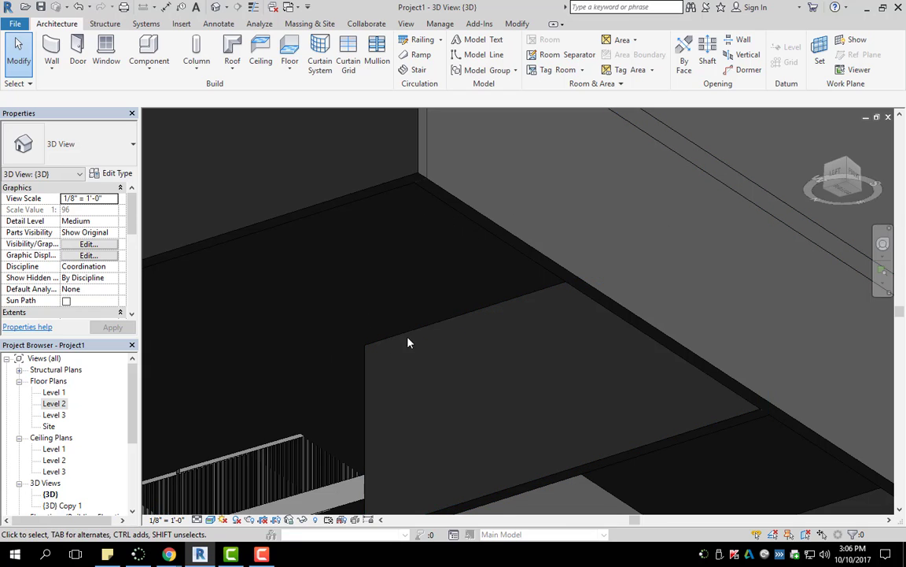
pyautogui.keyDown('shift'); pyautogui.moveTo(447, 319); pyautogui.dragTo(506, 315, button='middle'); pyautogui.keyUp('shift')
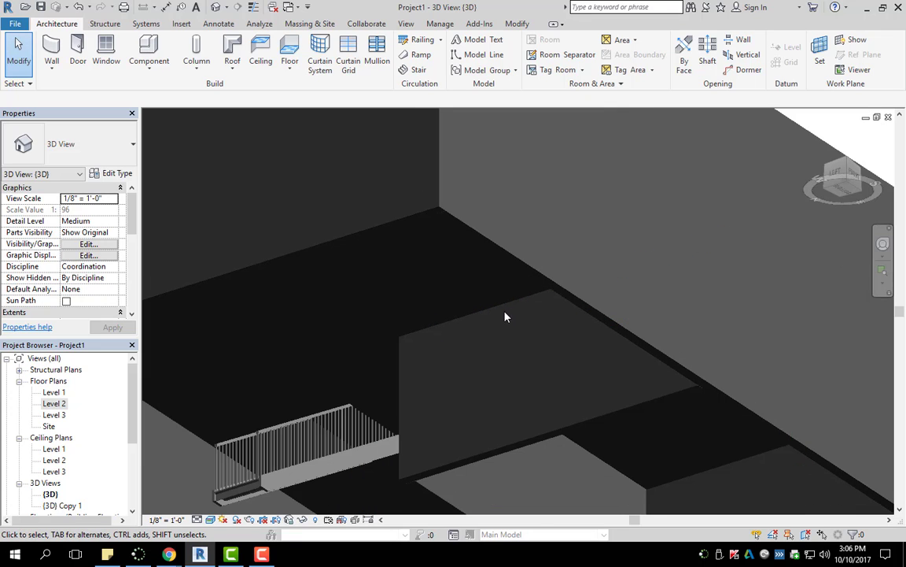
# Undo the Level 2 floor's completion, finish it again without attaching the walls, and inspect where the interior walls meet it
pyautogui.hotkey('ctrl', 'z')
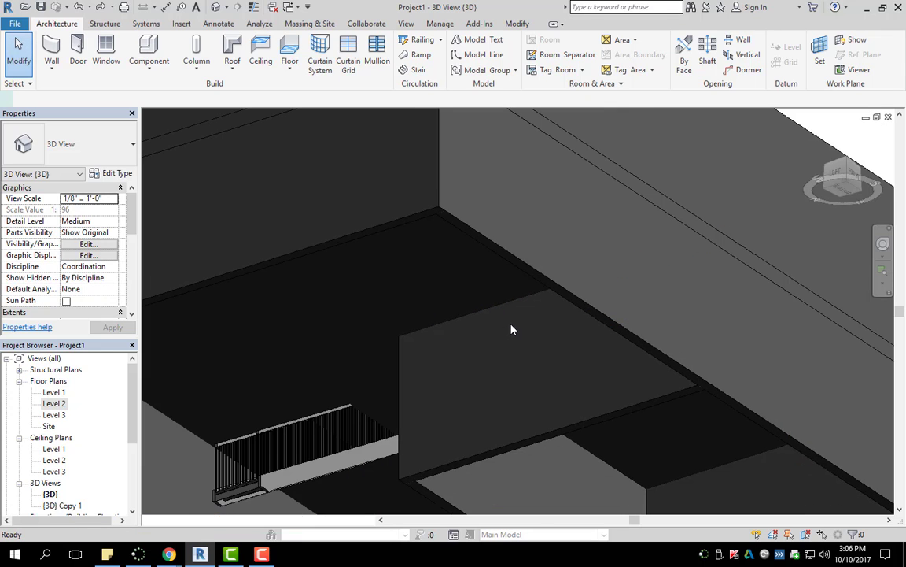
pyautogui.click(511, 65)
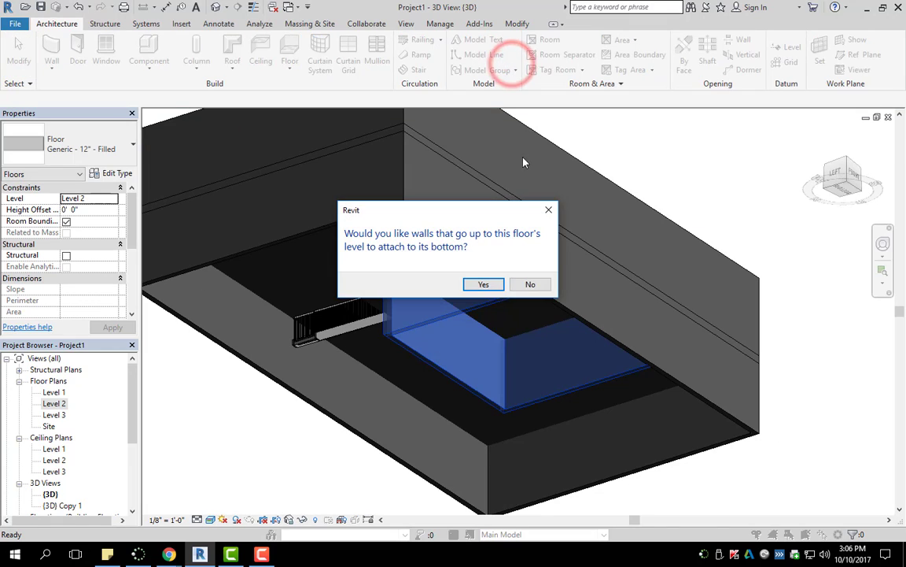
pyautogui.click(531, 285)
pyautogui.scroll(5, 605, 263)
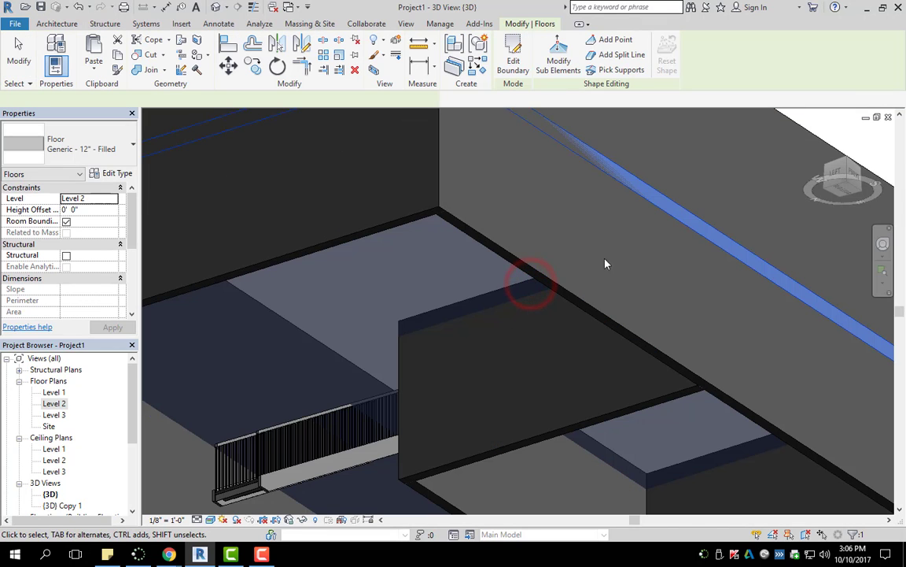
pyautogui.click(182, 457)
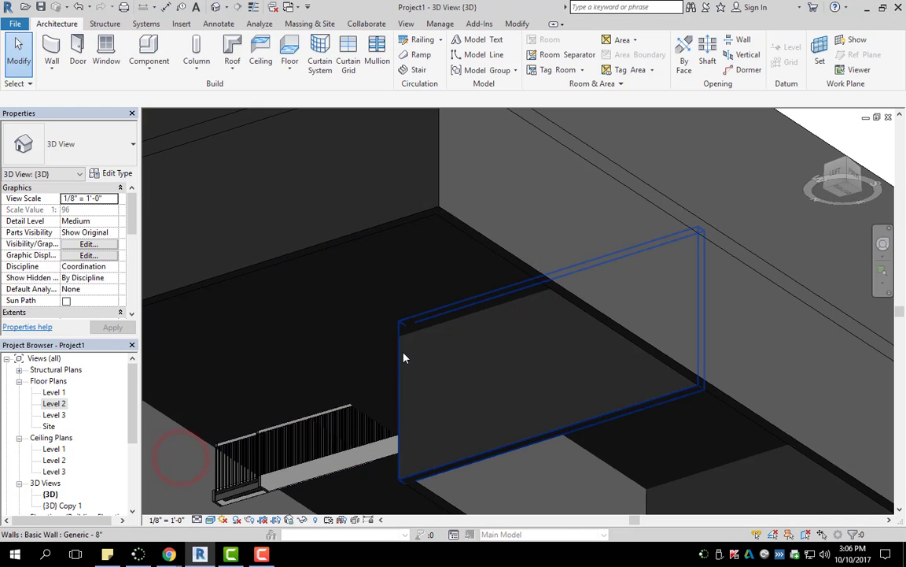
pyautogui.scroll(1, 402, 358)
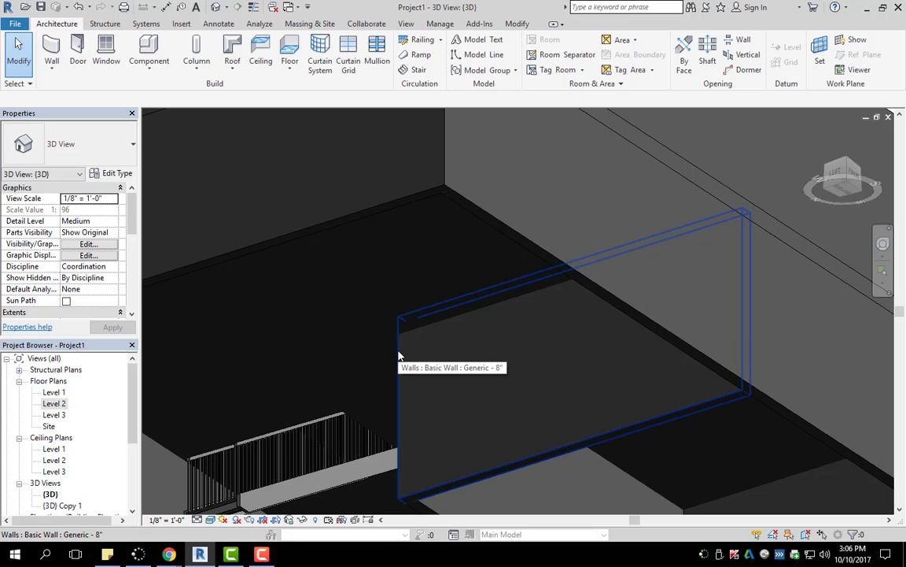
pyautogui.scroll(-1, 399, 357)
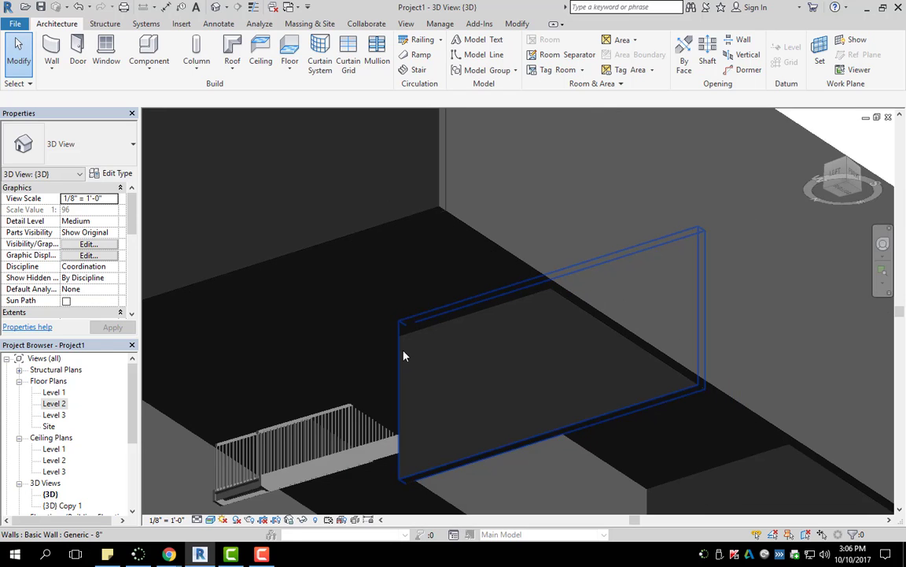
pyautogui.moveTo(403, 354); pyautogui.dragTo(418, 304, button='middle')
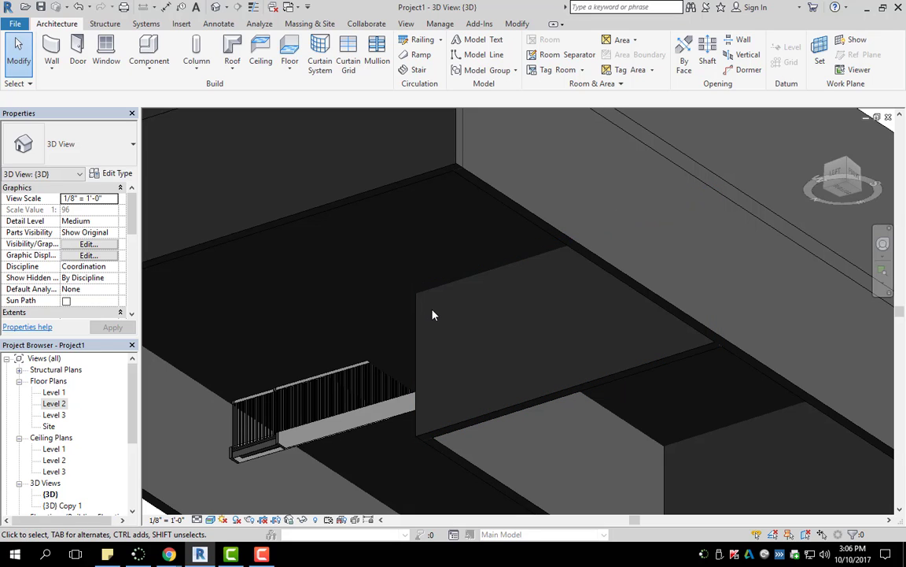
# Undo the Level 2 floor's completion and finish it again with the walls attached to its bottom
pyautogui.hotkey('ctrl', 'z')
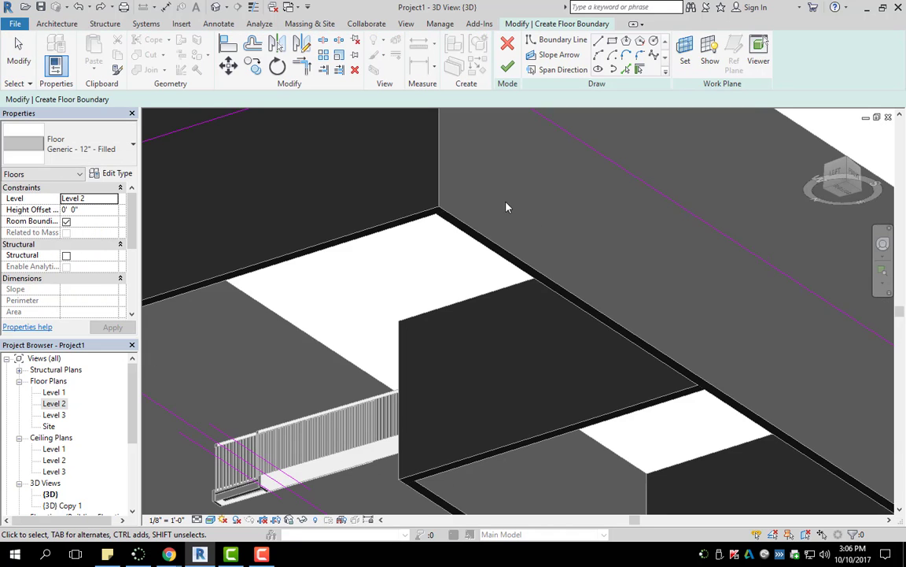
pyautogui.click(506, 72)
pyautogui.click(482, 284)
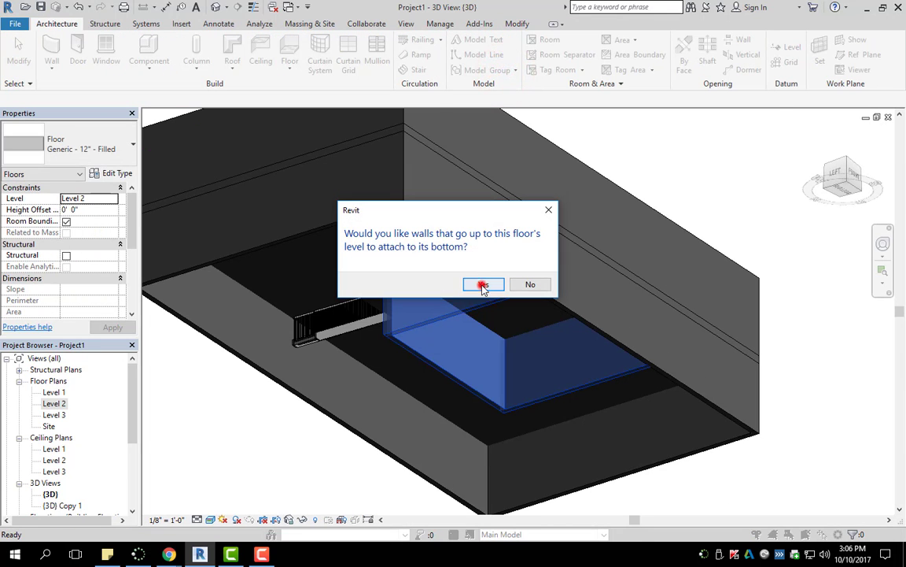
pyautogui.click(169, 468)
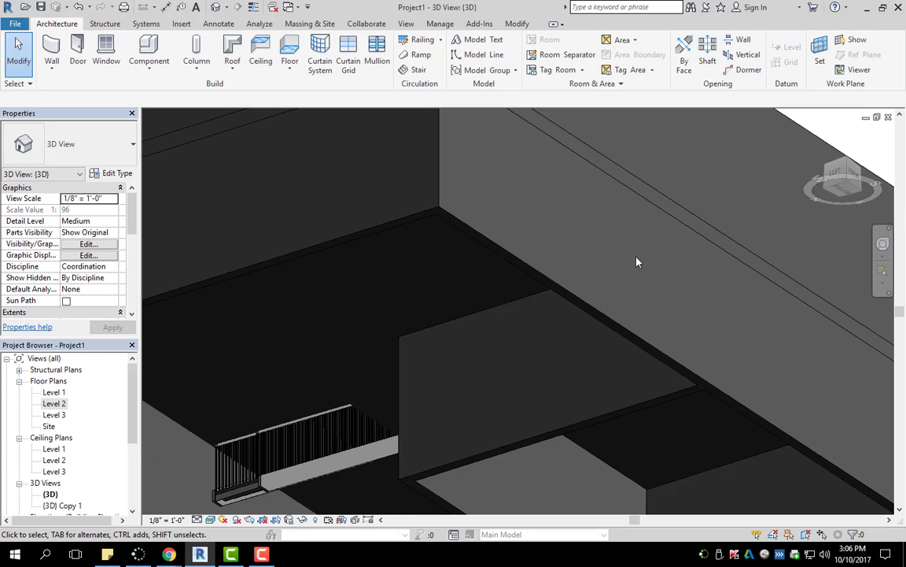
pyautogui.keyDown('shift'); pyautogui.moveTo(660, 292); pyautogui.dragTo(496, 230, button='middle'); pyautogui.keyUp('shift')
pyautogui.scroll(-2, 568, 322)
pyautogui.scroll(-2, 512, 275)
pyautogui.keyDown('shift'); pyautogui.moveTo(527, 315); pyautogui.dragTo(483, 228, button='middle'); pyautogui.keyUp('shift')
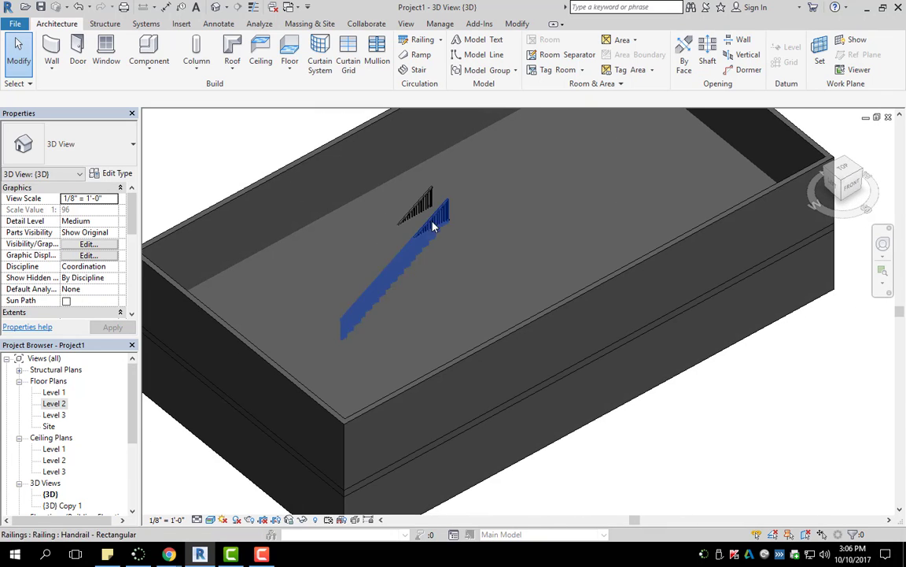
pyautogui.scroll(-2, 433, 222)
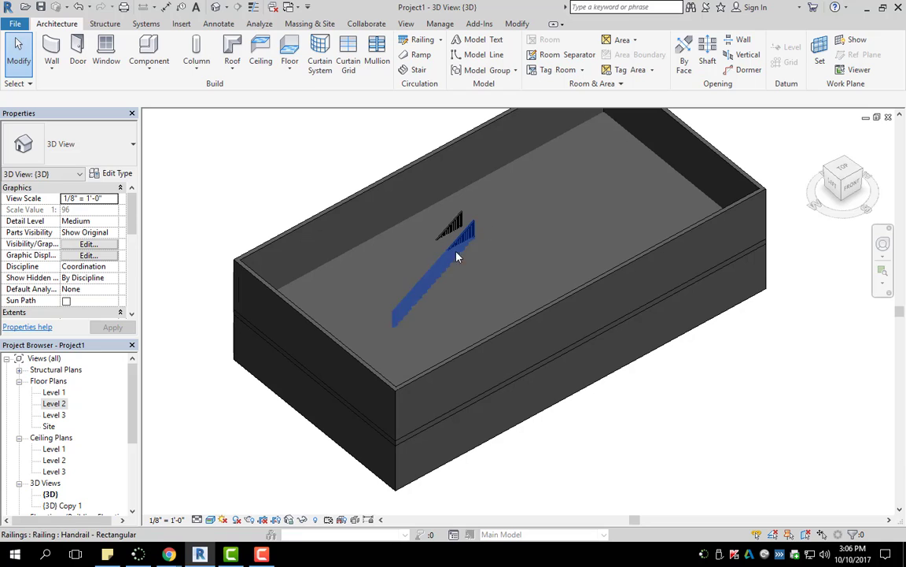
# Select the Level 2 floor in the 3D view and start editing its boundary in the Level 2 floor plan
pyautogui.doubleClick(52, 403)
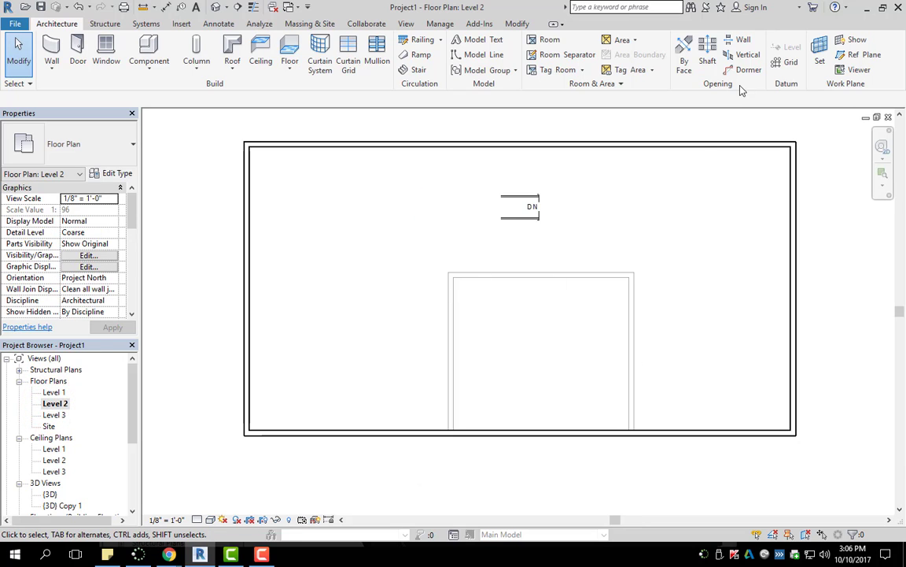
pyautogui.click(216, 7)
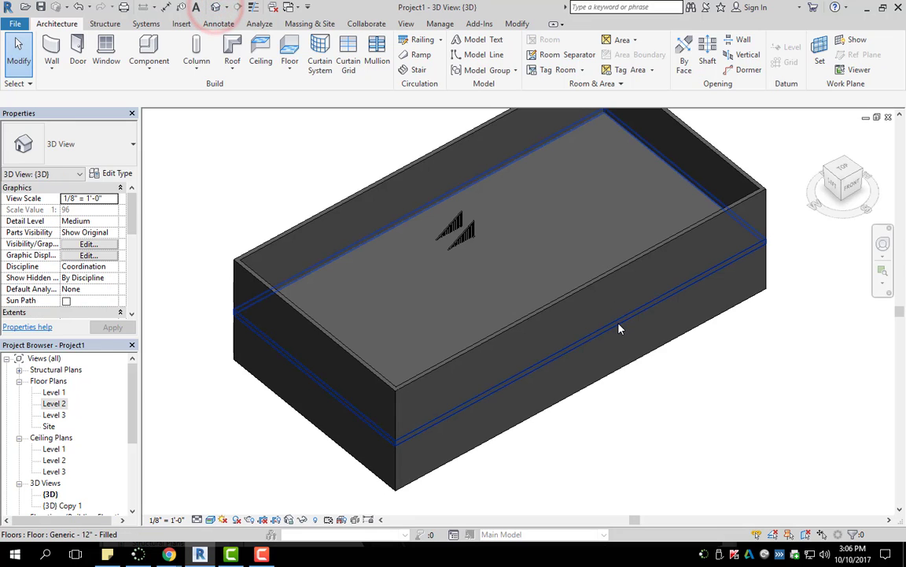
pyautogui.click(619, 329)
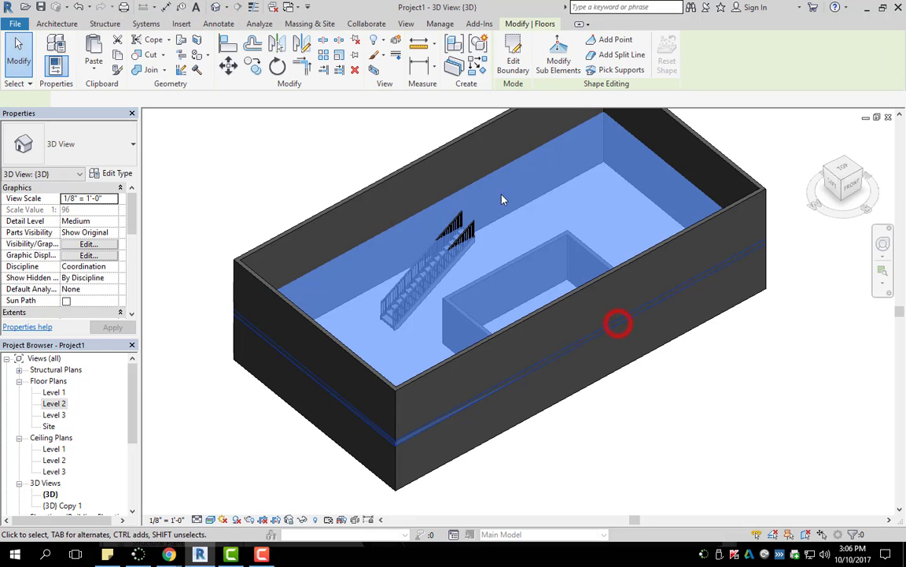
pyautogui.doubleClick(62, 404)
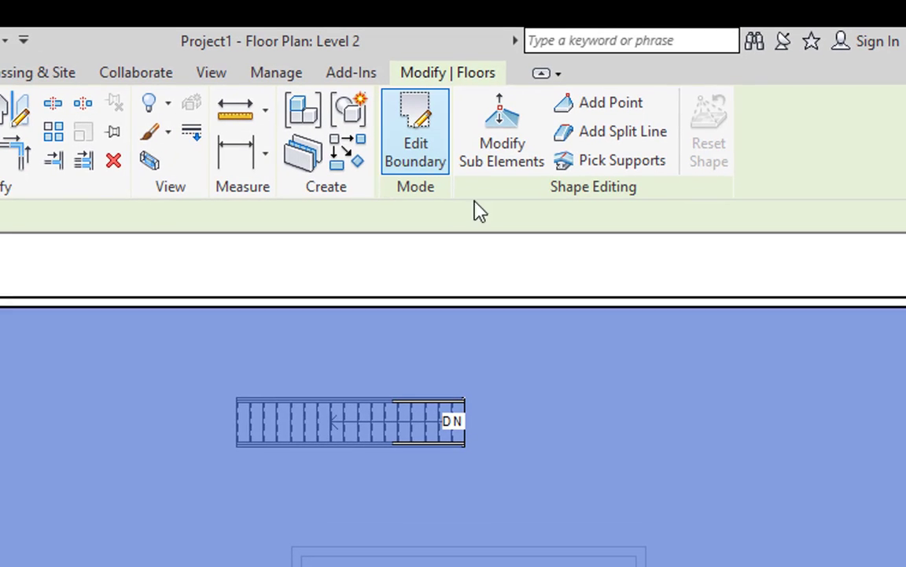
pyautogui.click(421, 144)
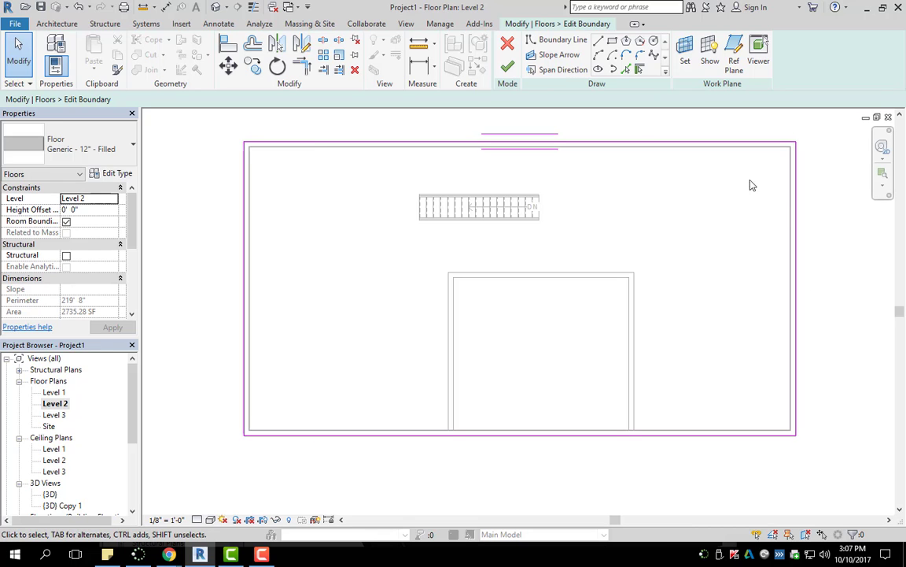
# Sketch a rectangular opening about 4'-10" wide around the stair, from the interior wall's outer face line to the stair's upper end
pyautogui.click(612, 41)
pyautogui.scroll(1, 516, 202)
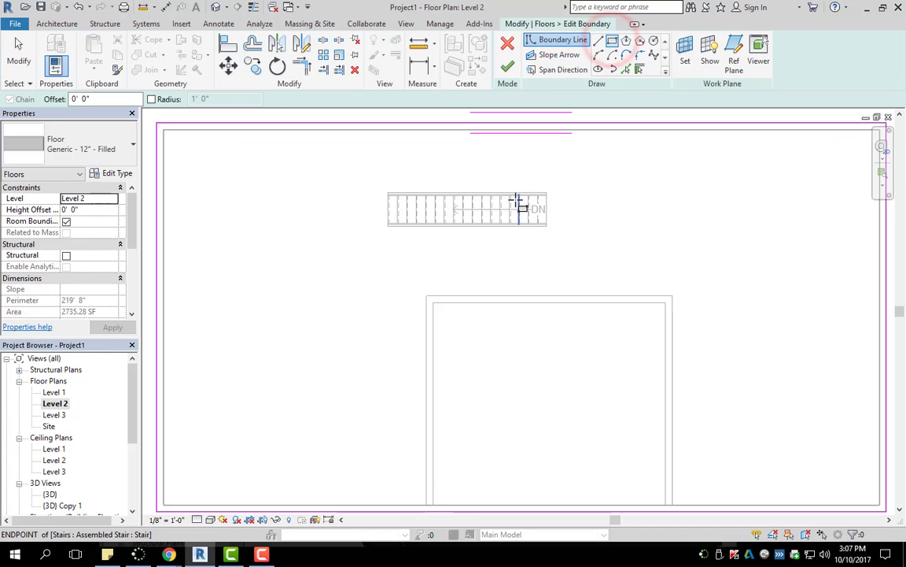
pyautogui.scroll(1, 439, 179)
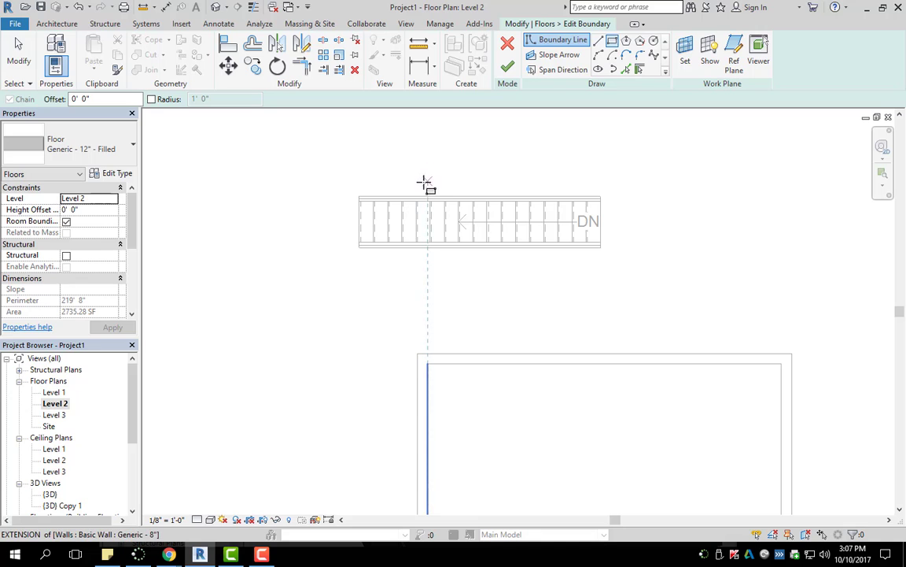
pyautogui.scroll(1, 417, 194)
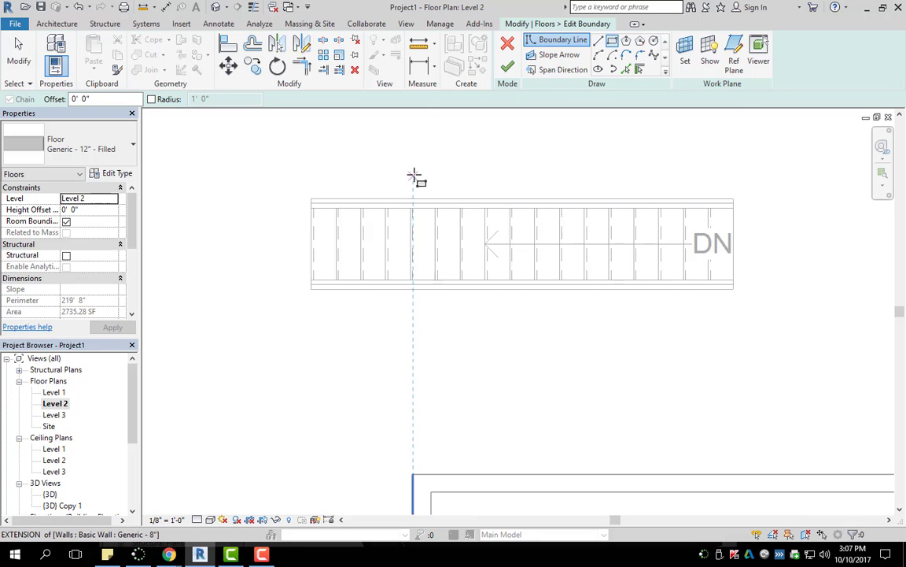
pyautogui.click(414, 175)
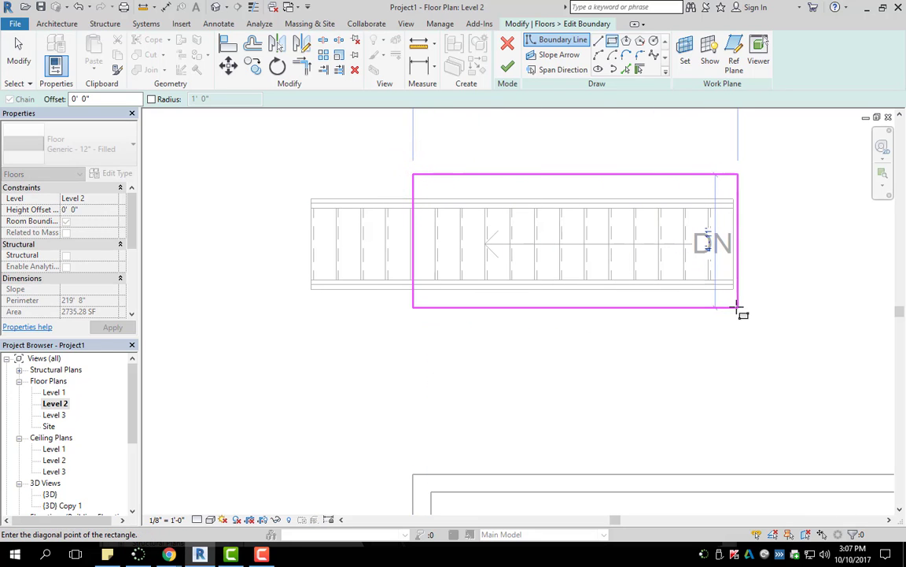
pyautogui.scroll(3, 738, 307)
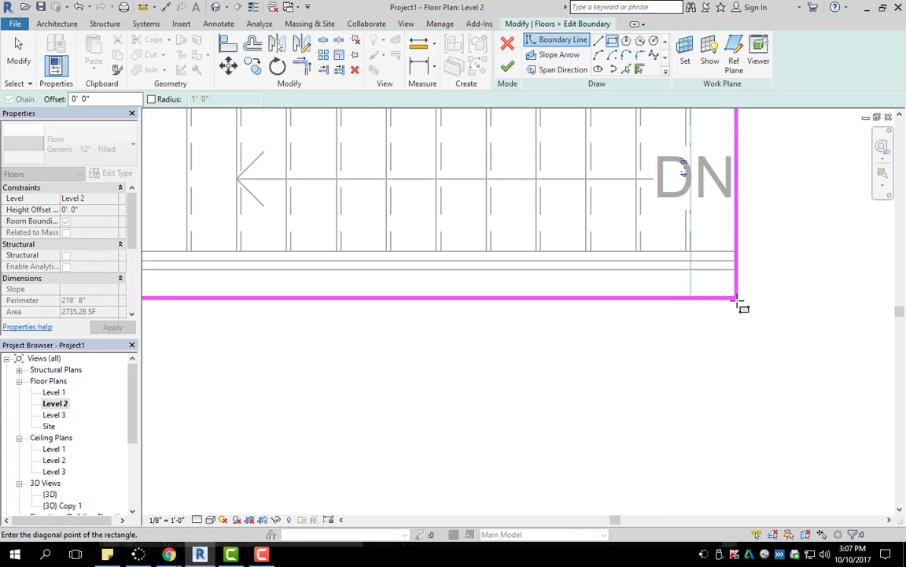
pyautogui.click(737, 299)
pyautogui.scroll(-4, 755, 255)
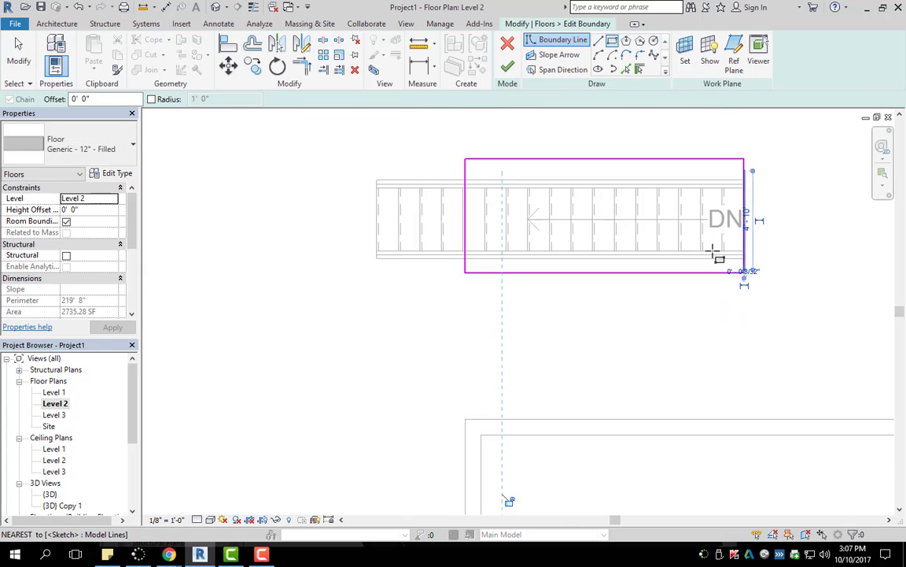
pyautogui.scroll(-5, 714, 250)
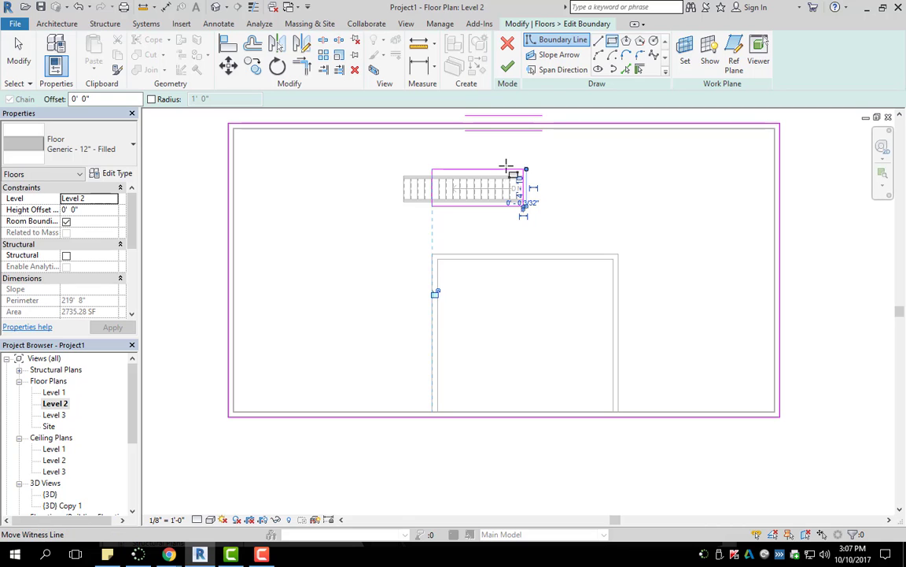
pyautogui.moveTo(506, 163); pyautogui.dragTo(538, 185)
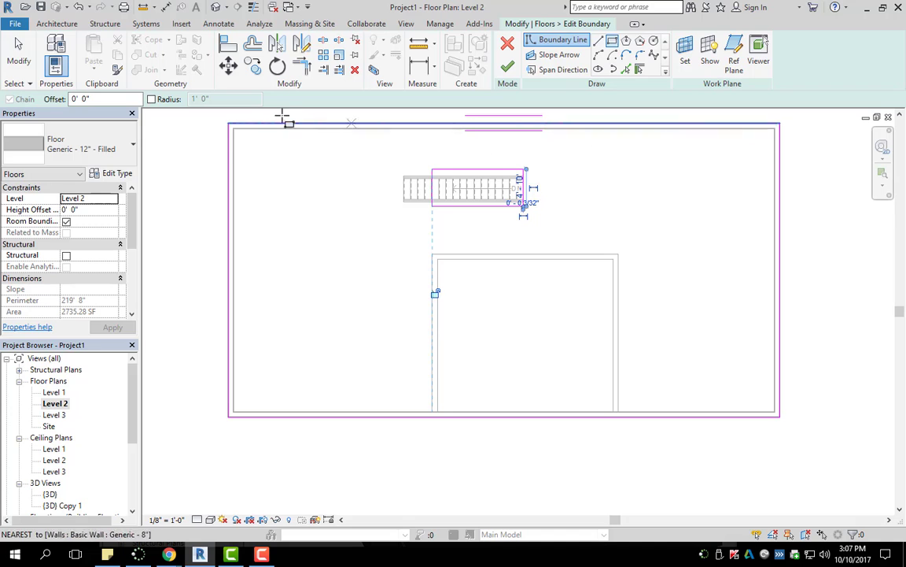
# Finish the floor boundary with the walls attached to its bottom and inspect the stair opening in the 3D view
pyautogui.click(508, 70)
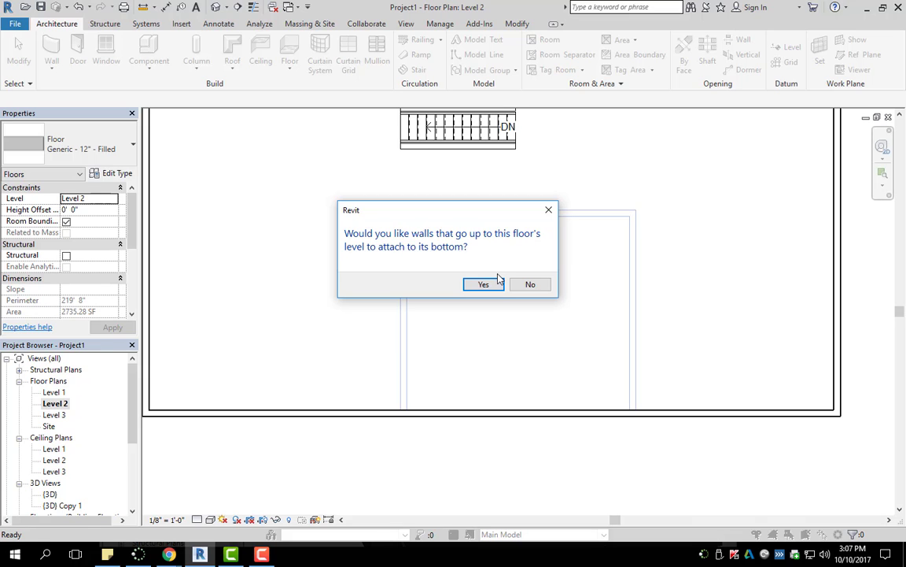
pyautogui.click(496, 282)
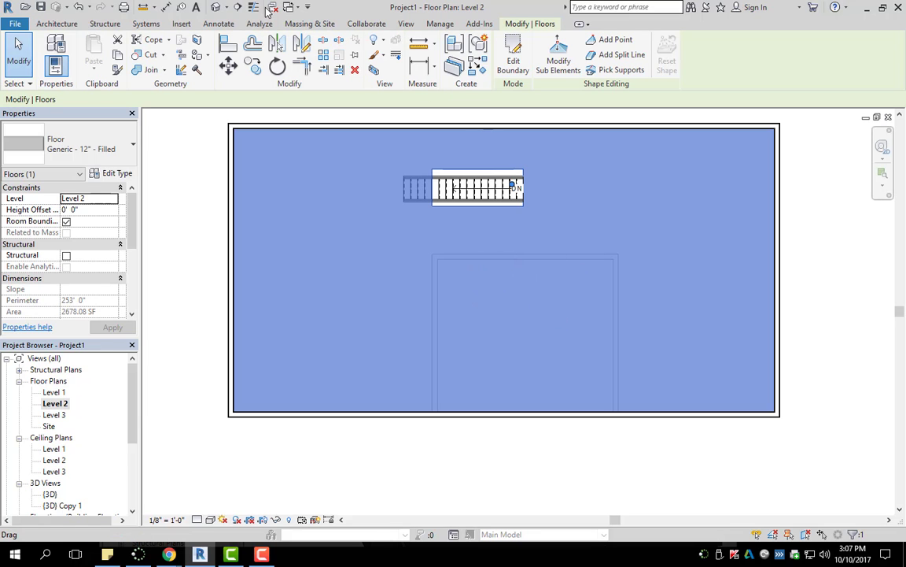
pyautogui.click(223, 8)
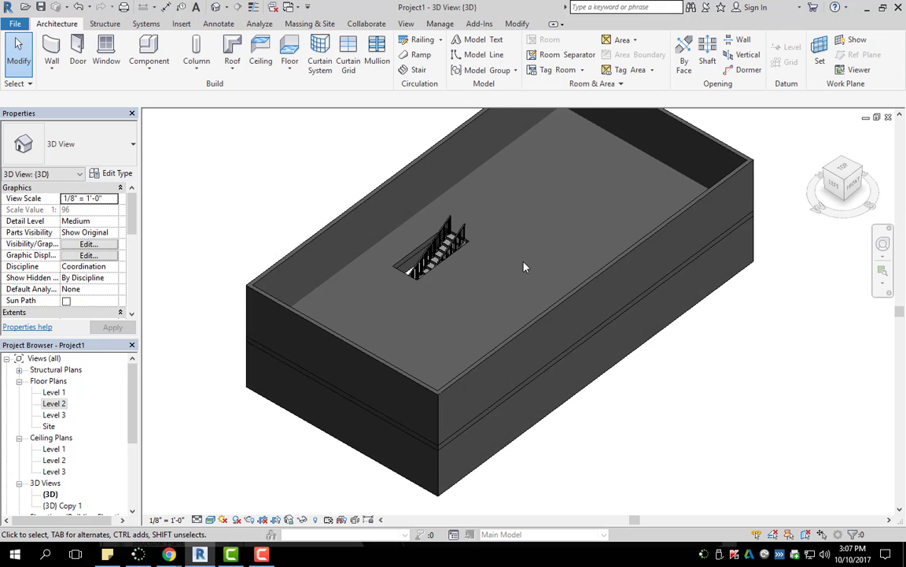
pyautogui.scroll(5, 450, 244)
pyautogui.scroll(1, 450, 243)
pyautogui.click(209, 138)
pyautogui.keyDown('shift'); pyautogui.moveTo(451, 315); pyautogui.dragTo(779, 260, button='middle'); pyautogui.keyUp('shift')
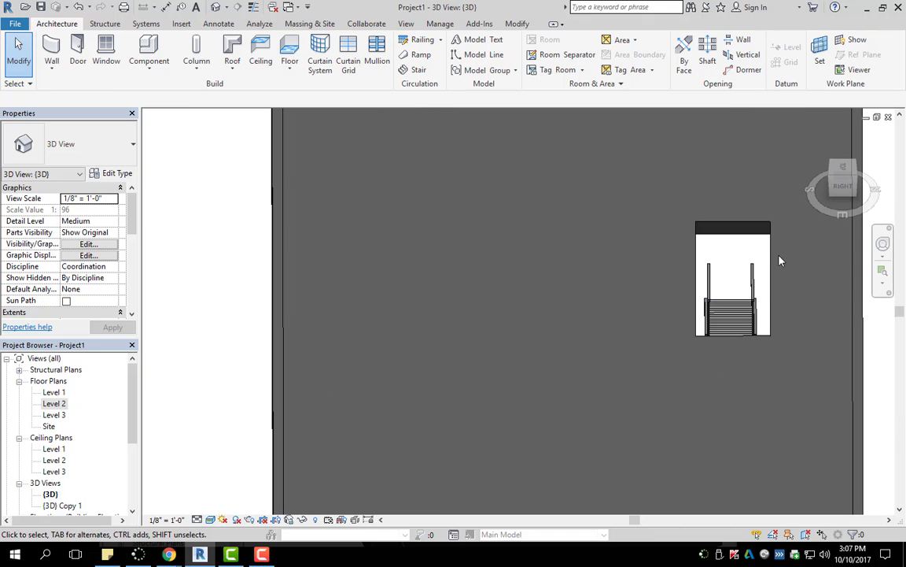
pyautogui.keyDown('shift'); pyautogui.moveTo(739, 400); pyautogui.dragTo(573, 252, button='middle'); pyautogui.keyUp('shift')
# Add a second rectangular opening about 8'-0" wide to the Level 2 floor's east side, then finish with the walls attached to its bottom
pyautogui.click(485, 207)
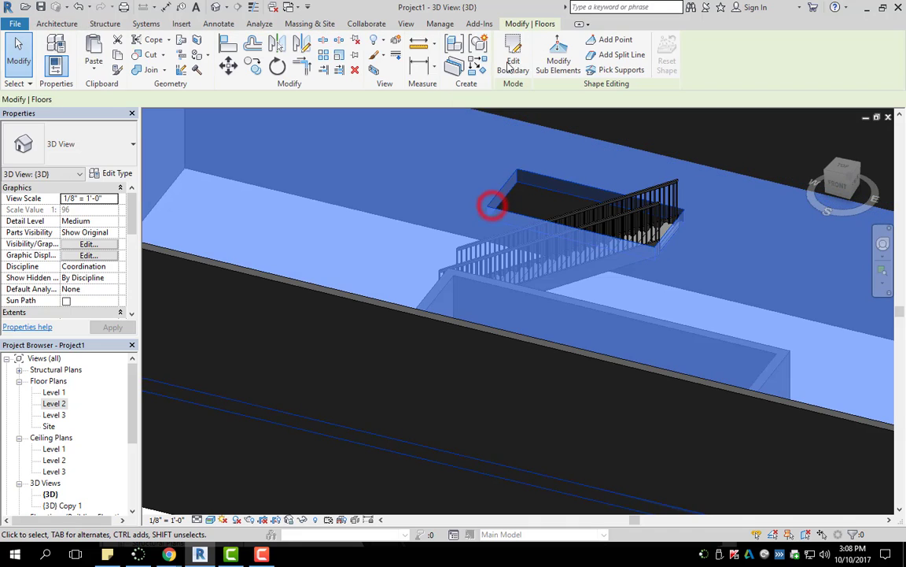
pyautogui.click(513, 59)
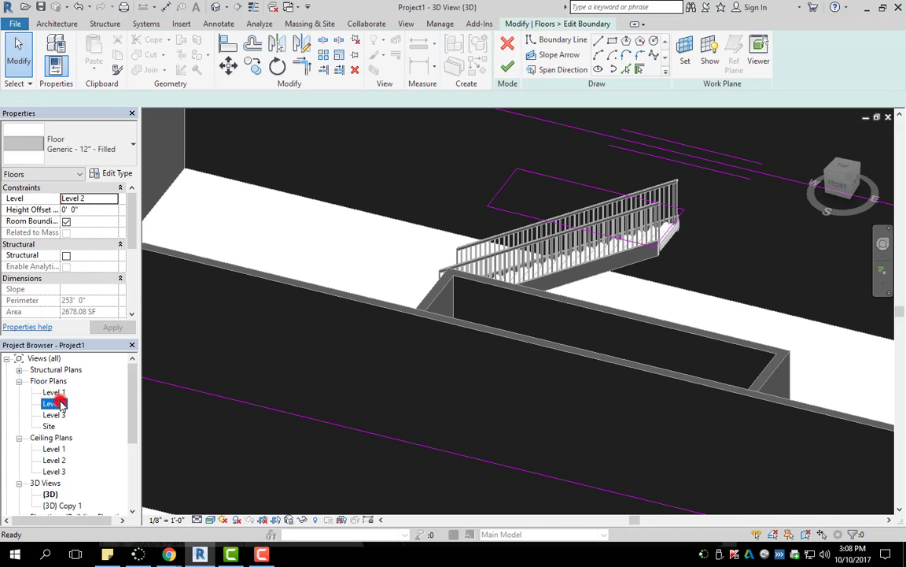
pyautogui.doubleClick(54, 403)
pyautogui.scroll(4, 532, 291)
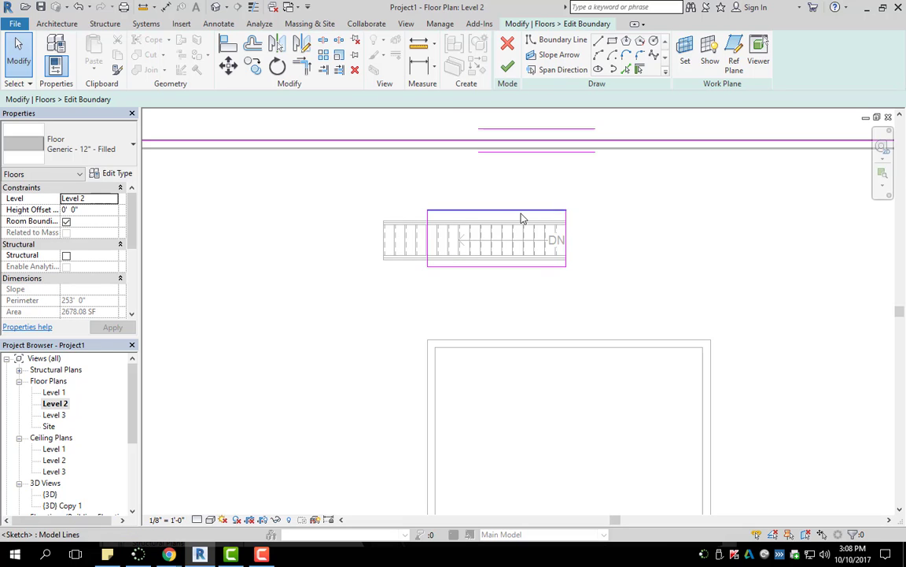
pyautogui.scroll(-3, 560, 253)
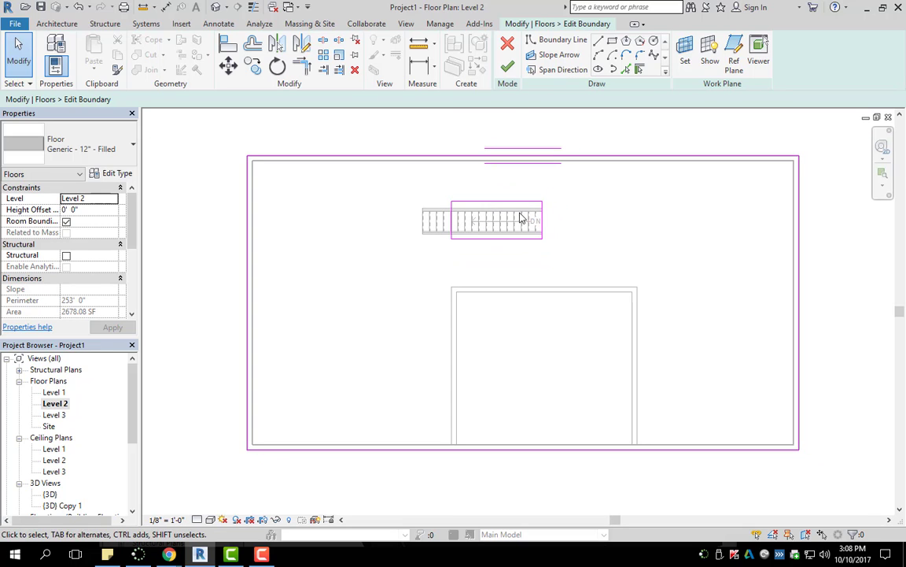
pyautogui.click(612, 43)
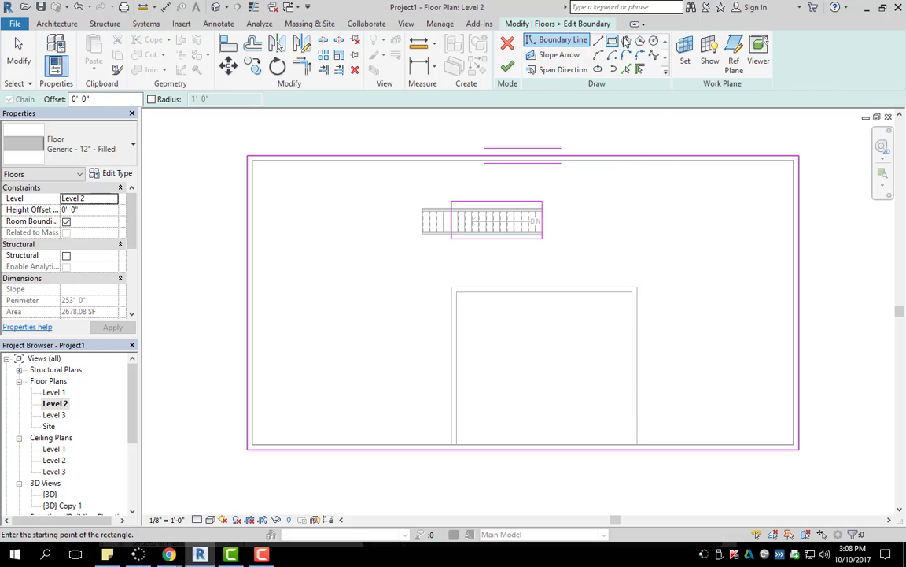
pyautogui.click(683, 208)
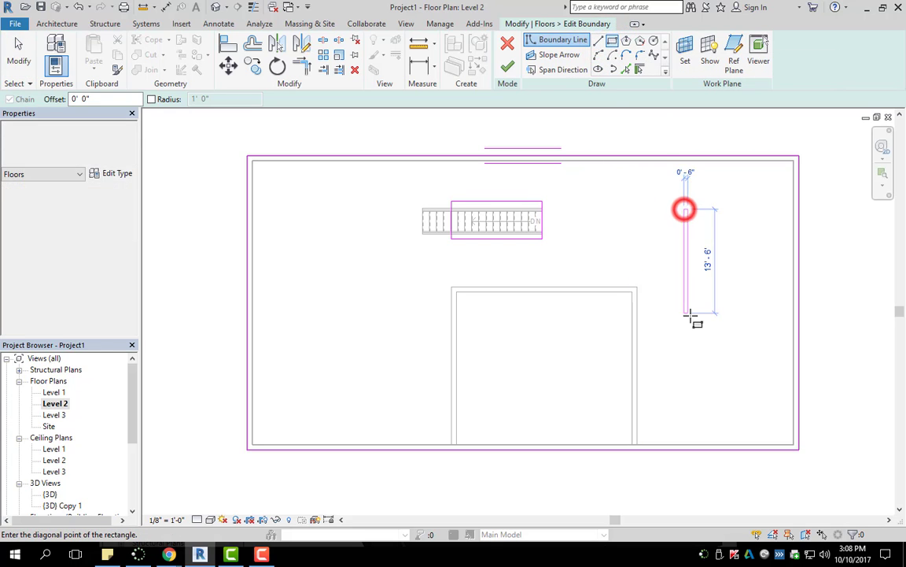
pyautogui.click(745, 317)
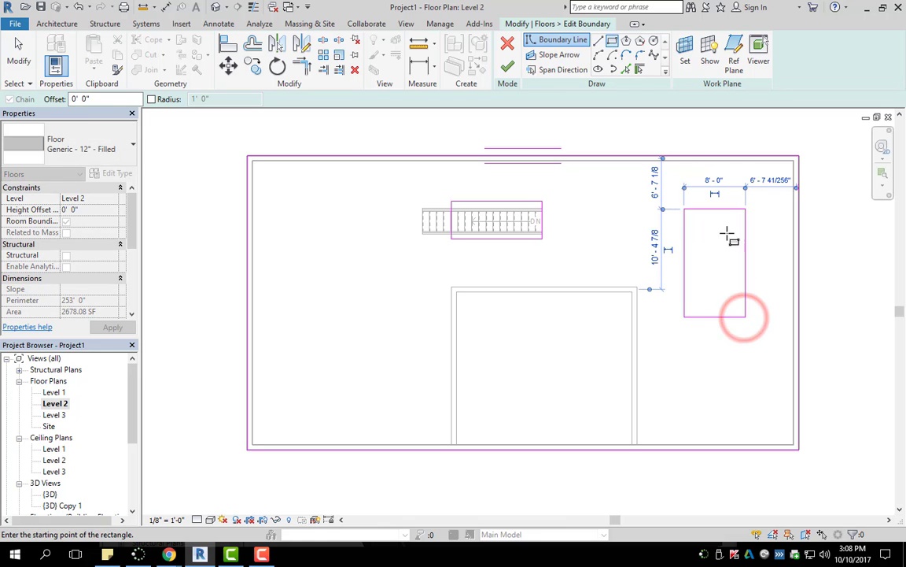
pyautogui.click(508, 70)
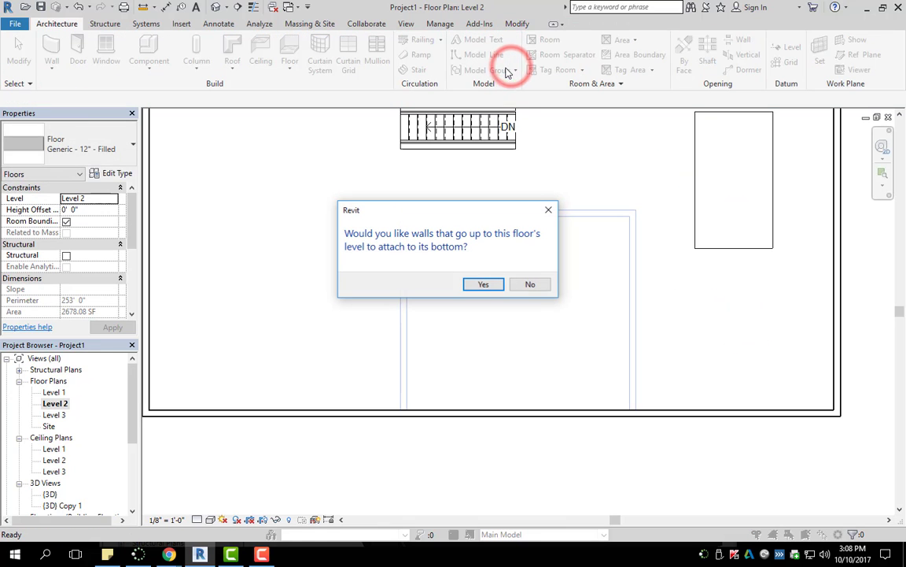
pyautogui.click(482, 285)
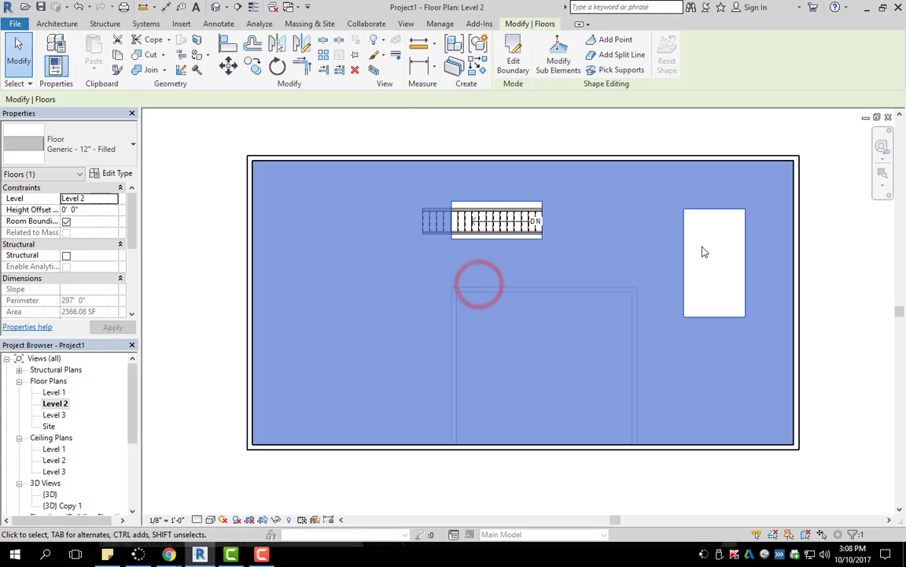
# Examine the stair opening and the second rectangular opening in the Level 2 floor from several angles in 3D
pyautogui.click(236, 8)
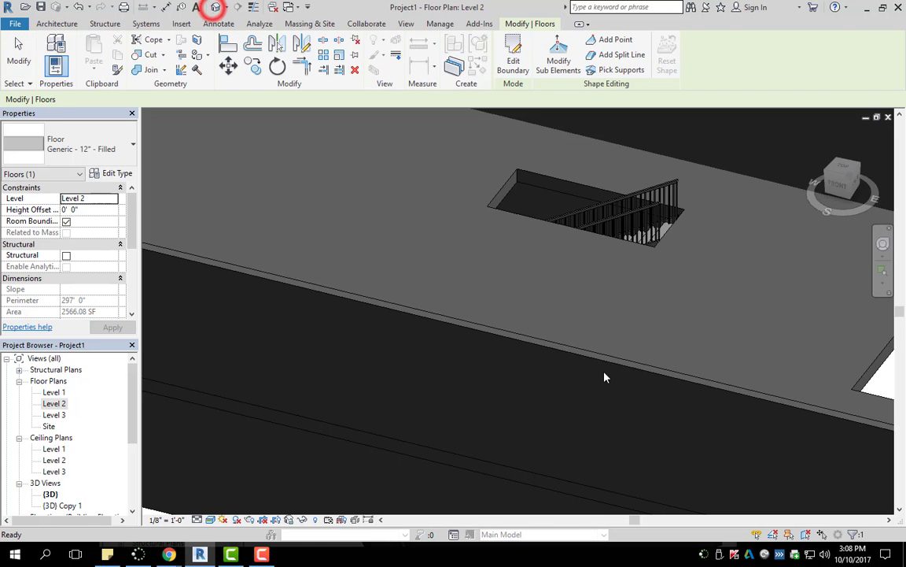
pyautogui.keyDown('shift'); pyautogui.moveTo(547, 306); pyautogui.dragTo(634, 303, button='middle'); pyautogui.keyUp('shift')
pyautogui.scroll(-2, 532, 272)
pyautogui.moveTo(546, 294); pyautogui.dragTo(611, 310, button='middle')
pyautogui.scroll(1, 521, 279)
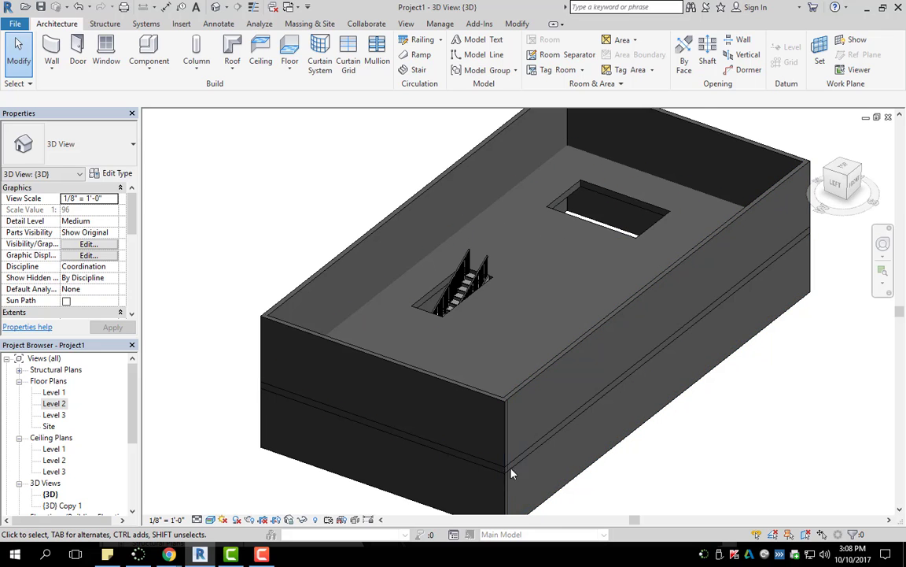
pyautogui.scroll(-1, 554, 300)
pyautogui.moveTo(553, 307); pyautogui.dragTo(503, 271, button='middle')
pyautogui.scroll(1, 531, 252)
pyautogui.scroll(1, 532, 250)
pyautogui.scroll(-1, 532, 255)
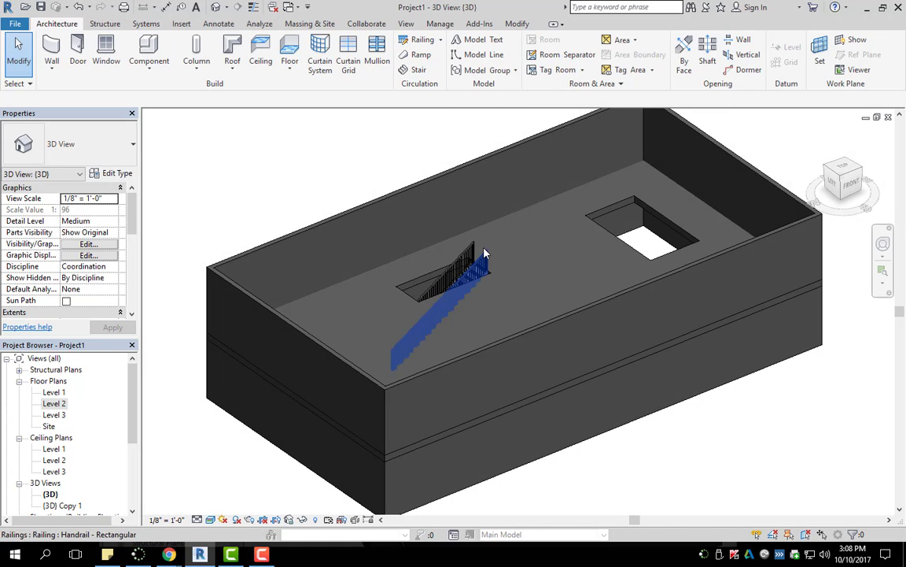
# Review the type properties of the Level 2 floor, close them without changes, and deselect the floor
pyautogui.click(603, 198)
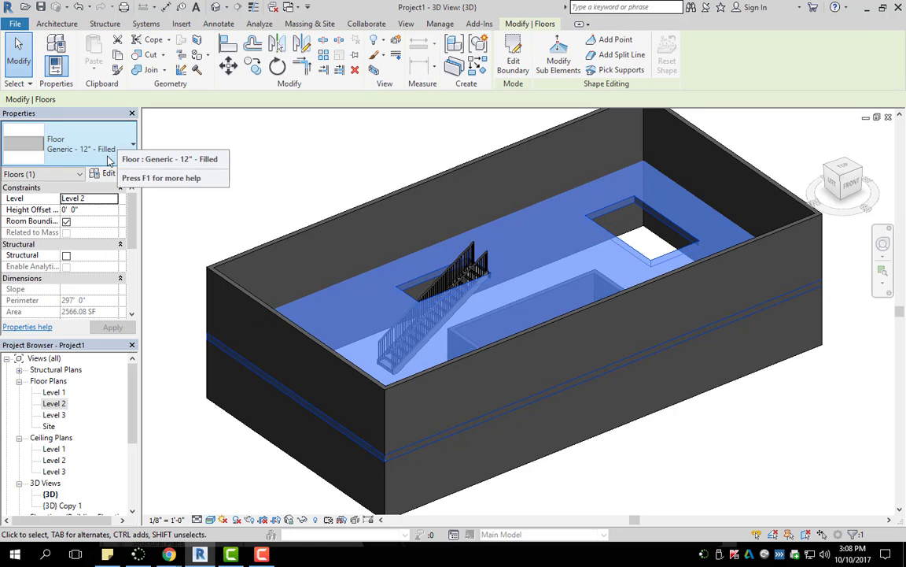
pyautogui.click(110, 173)
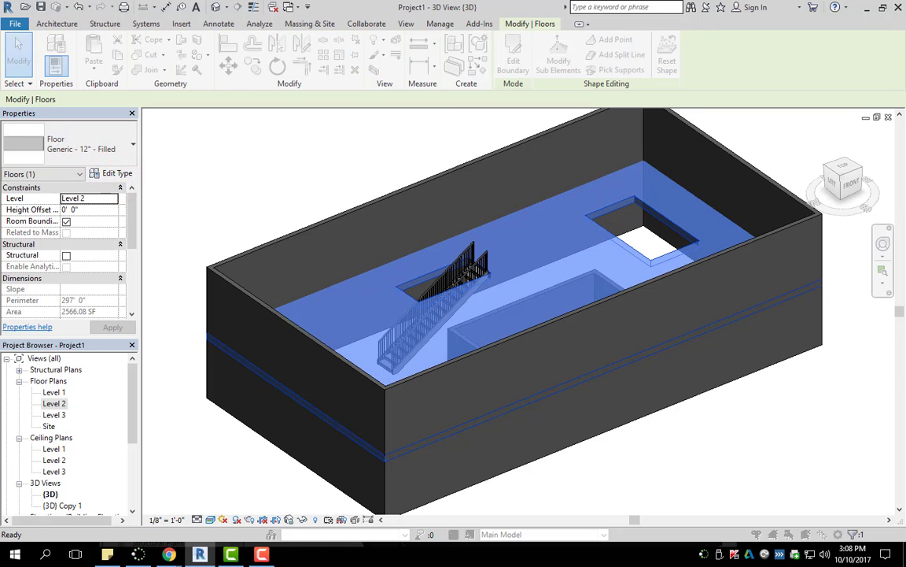
pyautogui.moveTo(449, 178); pyautogui.dragTo(442, 129)
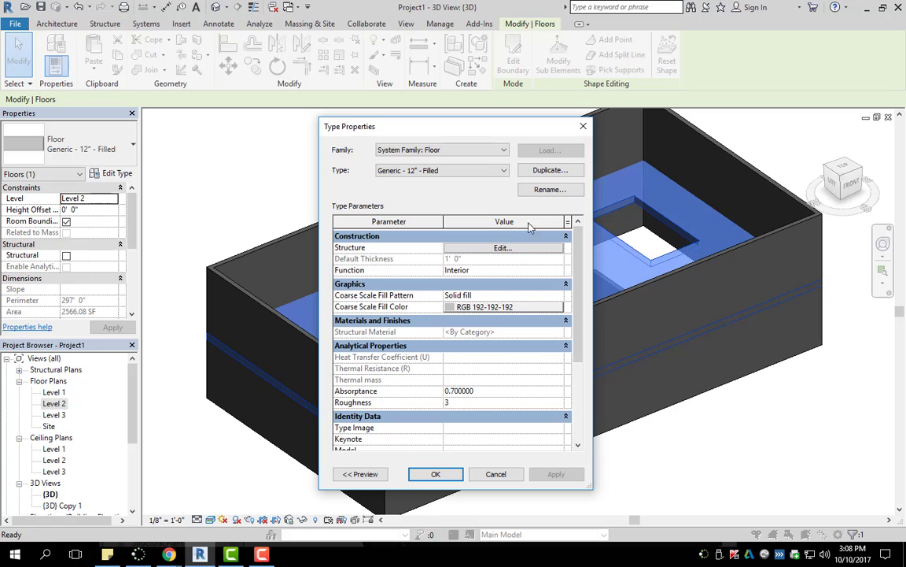
pyautogui.click(497, 475)
pyautogui.click(314, 172)
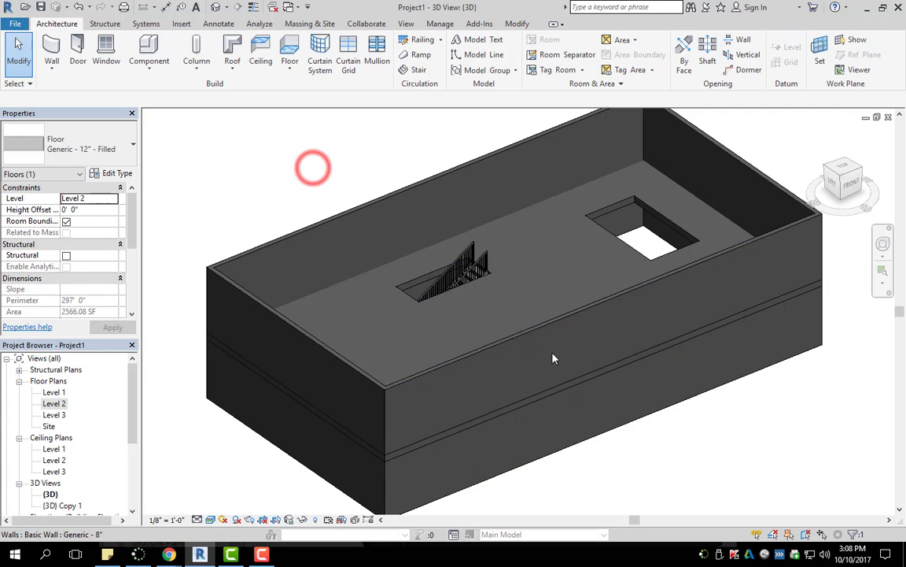
# Examine the building and its floor openings from below and above in 3D, and bring up the available floor creation options
pyautogui.keyDown('shift'); pyautogui.moveTo(536, 376); pyautogui.dragTo(459, 285, button='middle'); pyautogui.keyUp('shift')
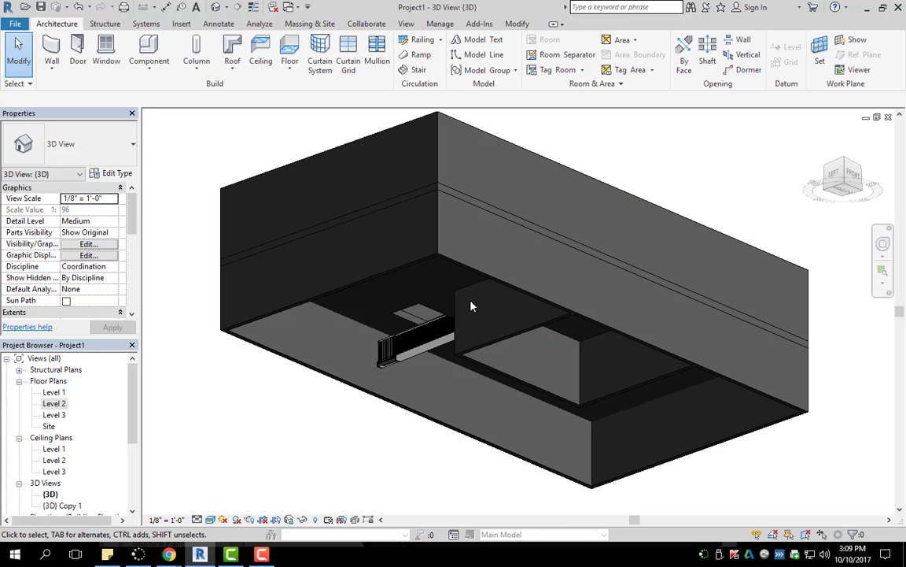
pyautogui.keyDown('shift'); pyautogui.moveTo(471, 302); pyautogui.dragTo(470, 282, button='middle'); pyautogui.keyUp('shift')
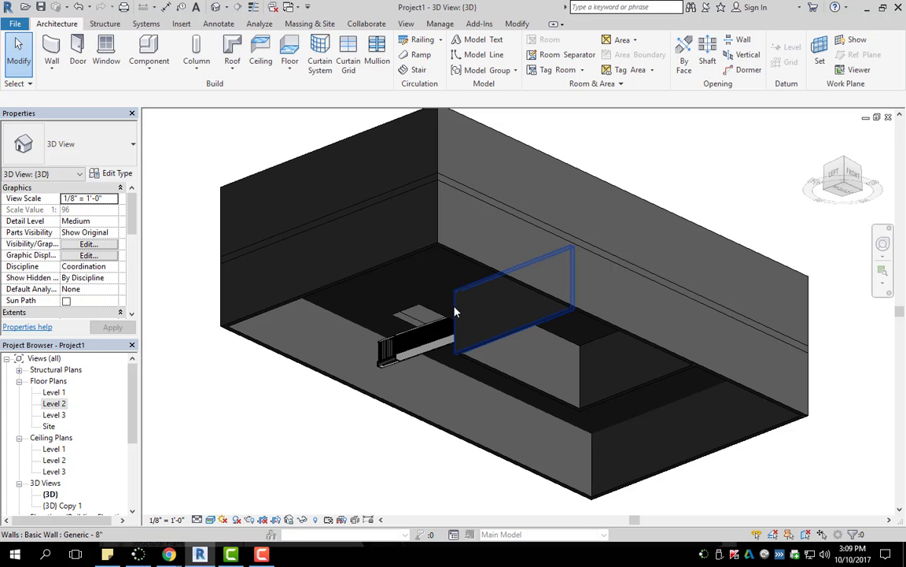
pyautogui.keyDown('shift'); pyautogui.moveTo(489, 259); pyautogui.dragTo(441, 378, button='middle'); pyautogui.keyUp('shift')
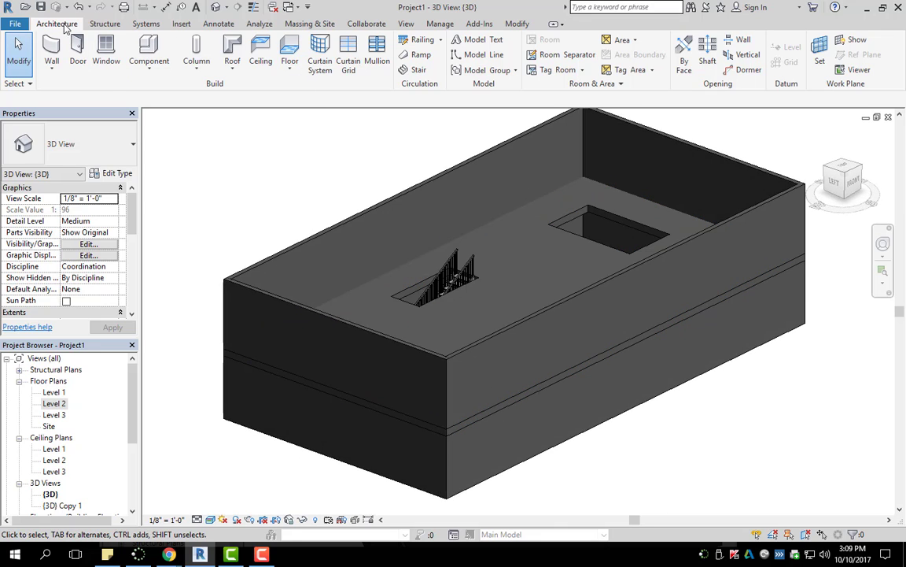
pyautogui.click(289, 65)
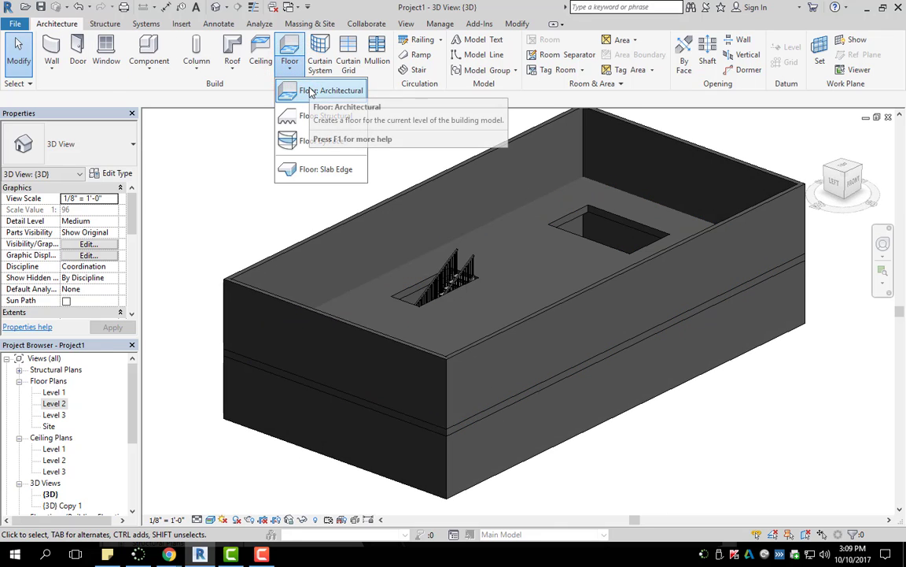